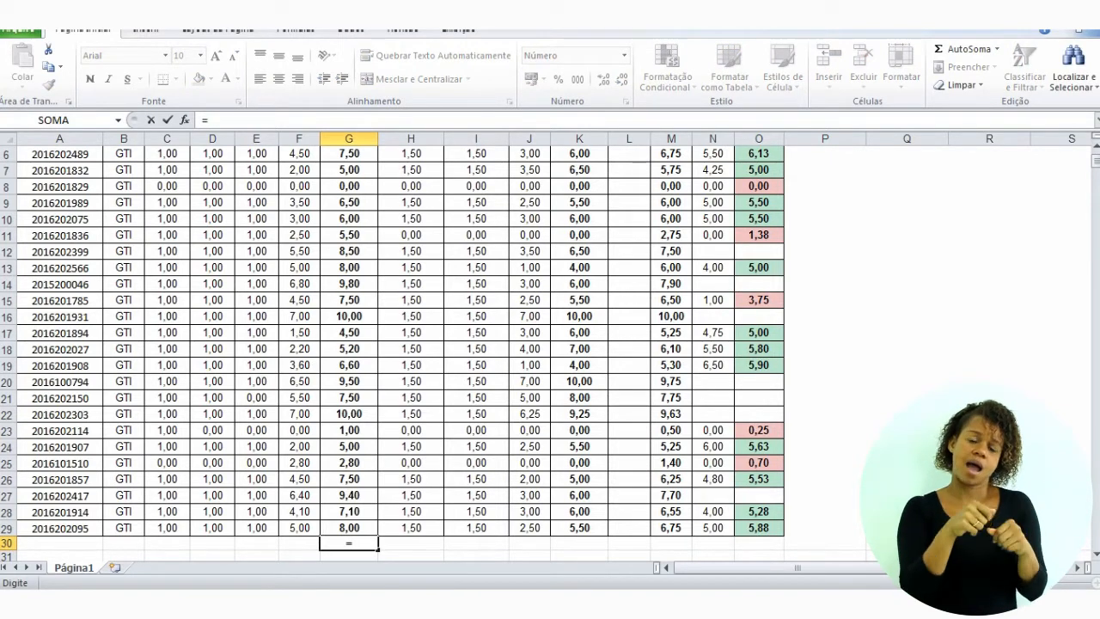
Complete the formula in G30 with the MED function over the Nota 1UN grades, range G3:G29
text(med)
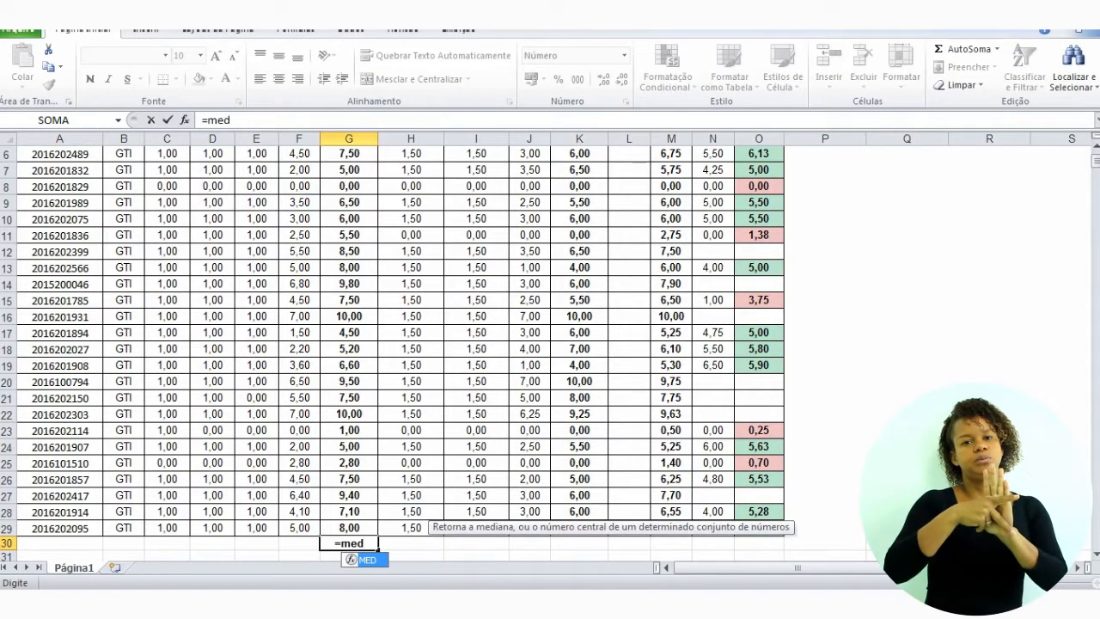
text(()
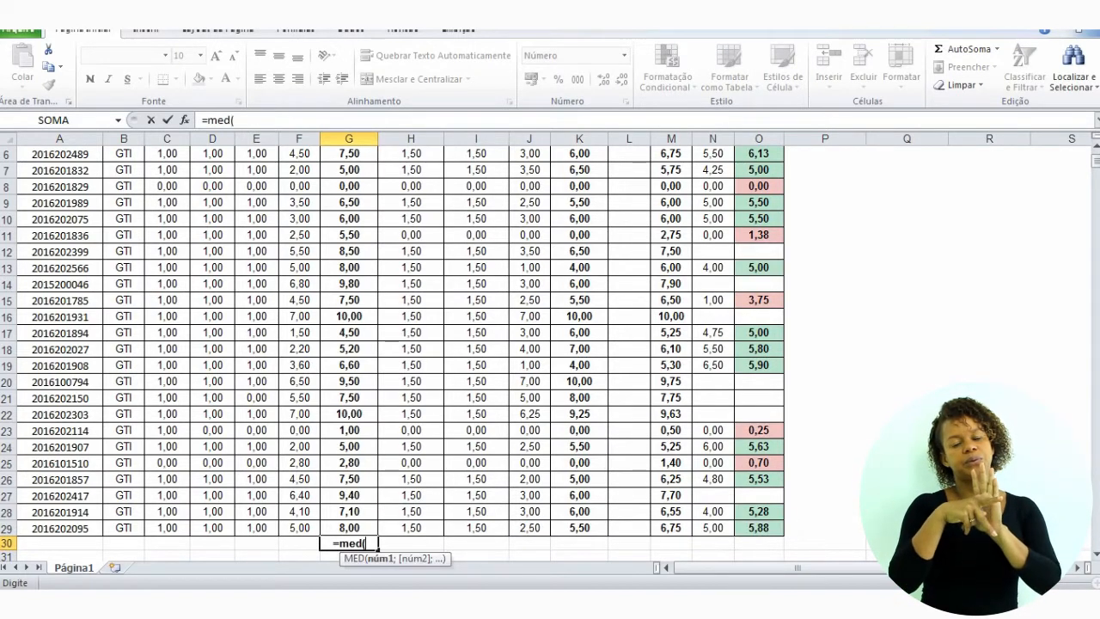
key(Up)
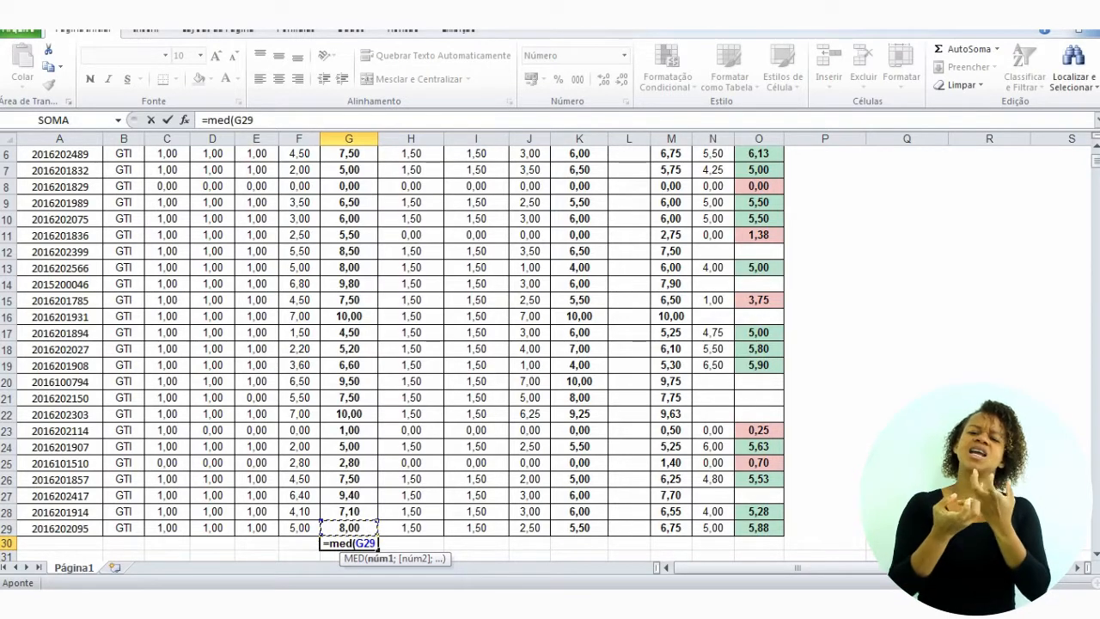
key(shift+Up)
key(shift+Up)
key(shift+Up)
key(shift+Up)
key(shift+Up)
key(shift+Up)
key(shift+Up)
key(shift+Up)
key(shift+Up)
key(shift+Up)
key(shift+Up)
key(shift+Up)
key(shift+Up)
key(shift+Up)
key(shift+Up)
key(shift+Up)
key(shift+Up)
key(shift+Up)
key(shift+Up)
key(shift+Up)
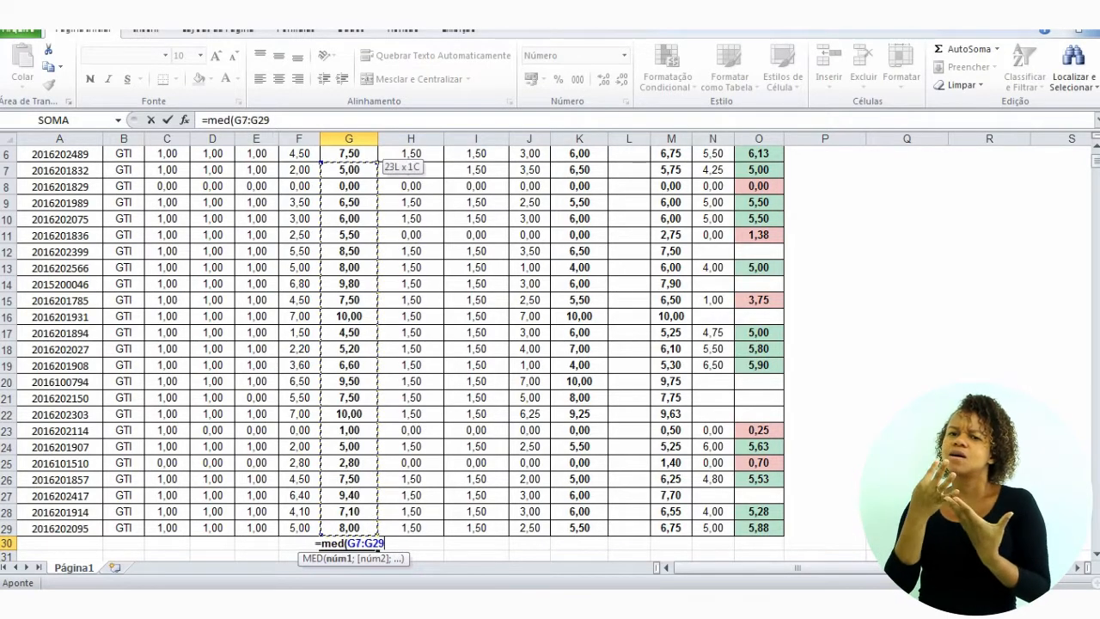
key(shift+Up)
key(shift+Up)
key(shift+Up)
key(shift+Up)
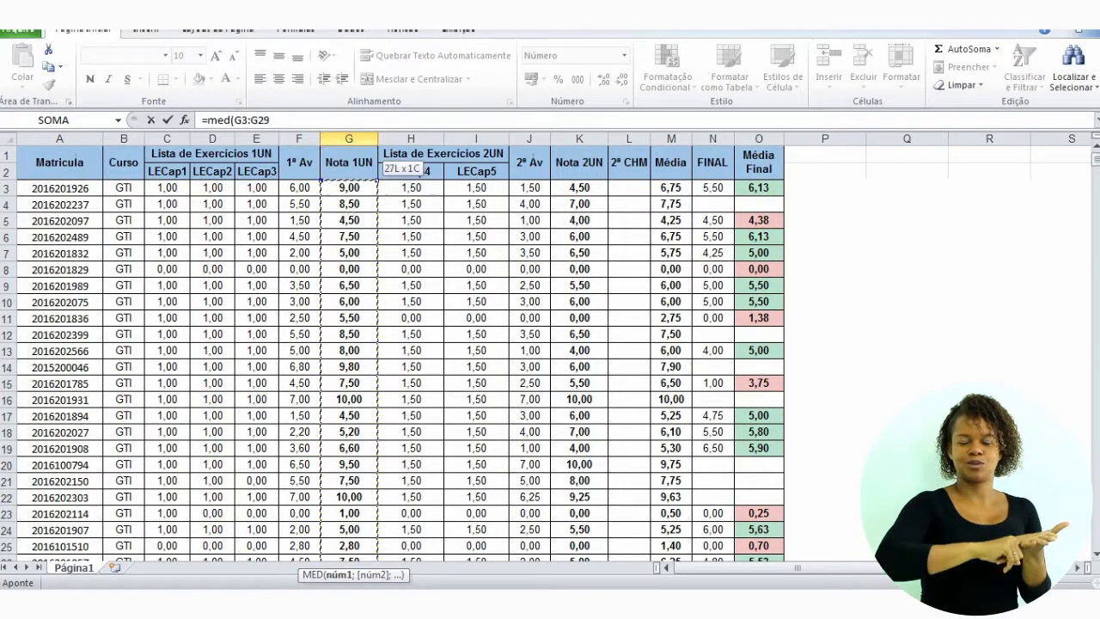
scroll(550, 353, down, 4)
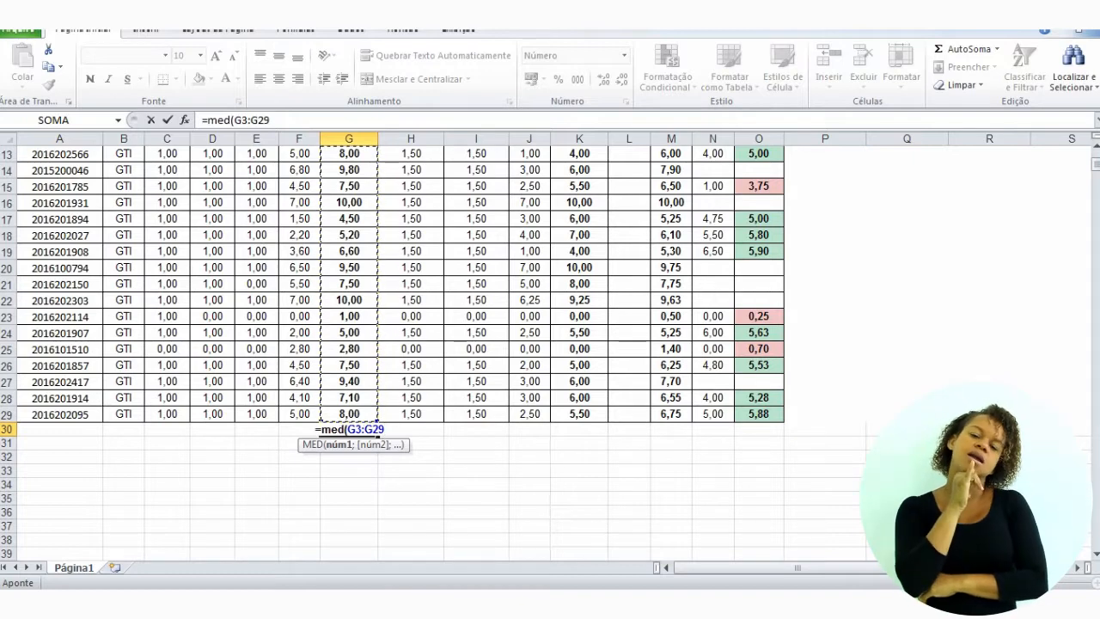
key(Return)
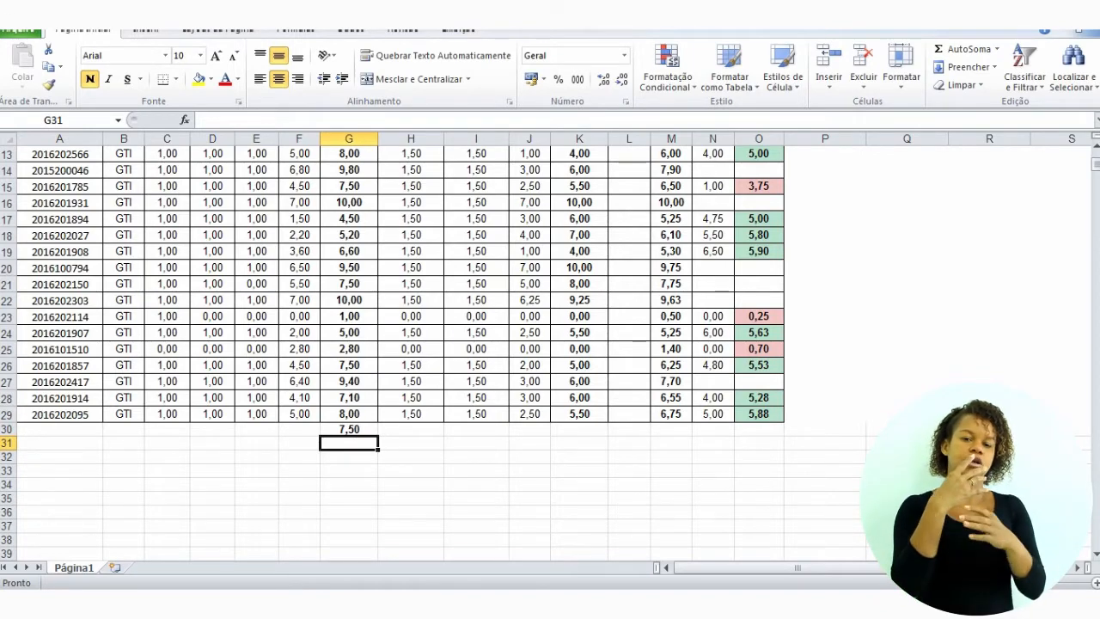
Review the whole grade table and inspect the Média formulas in the first and last student rows, M3 and M29
scroll(395, 344, up, 4)
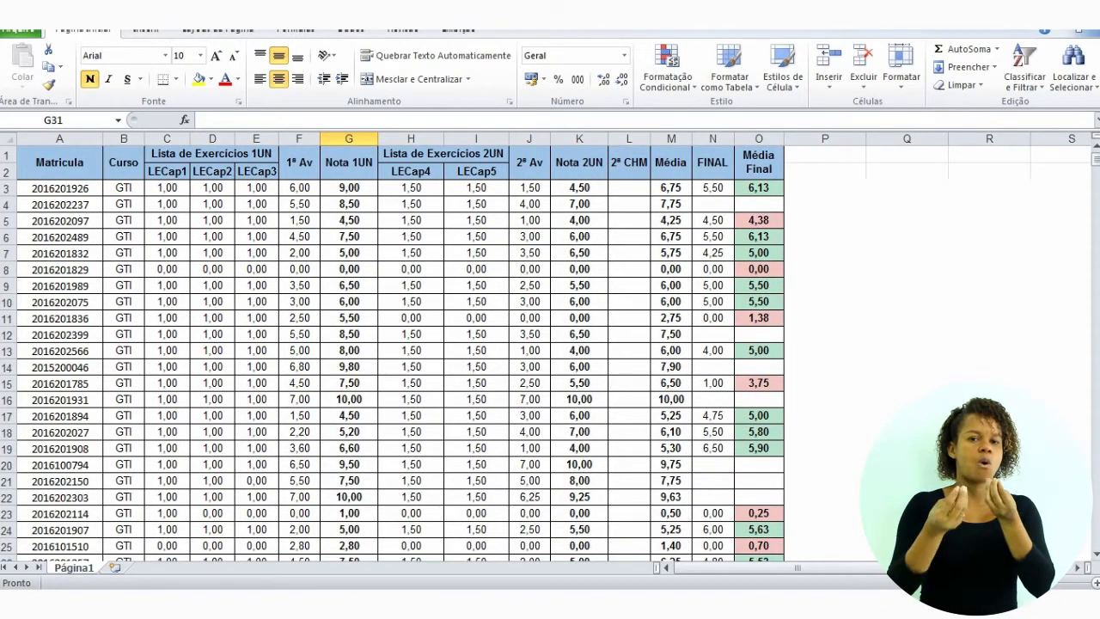
scroll(395, 344, down, 3)
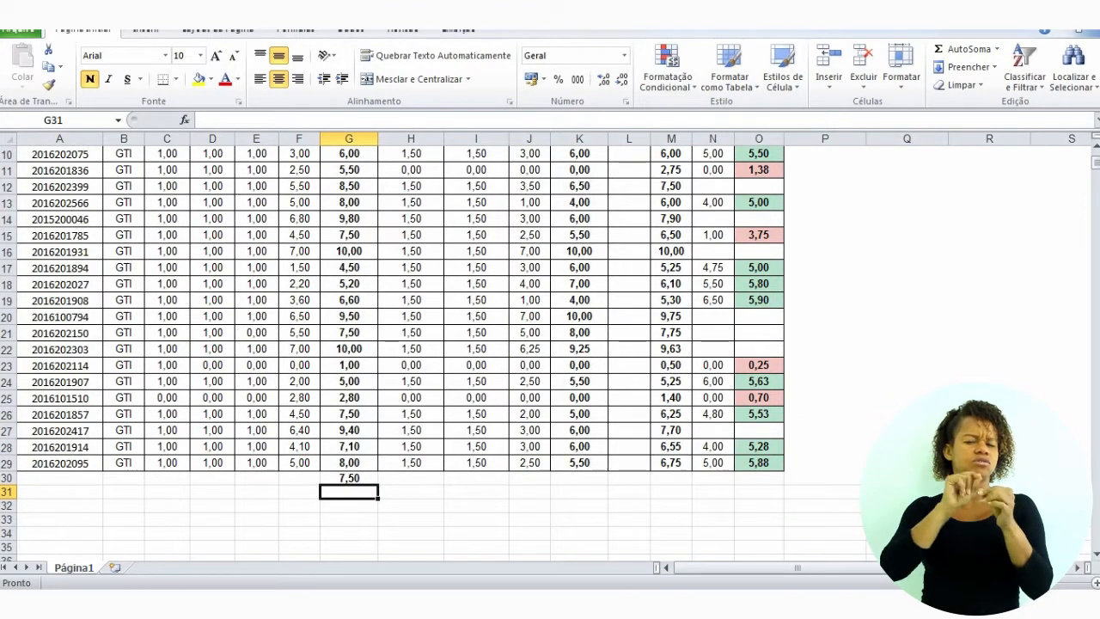
scroll(395, 343, up, 3)
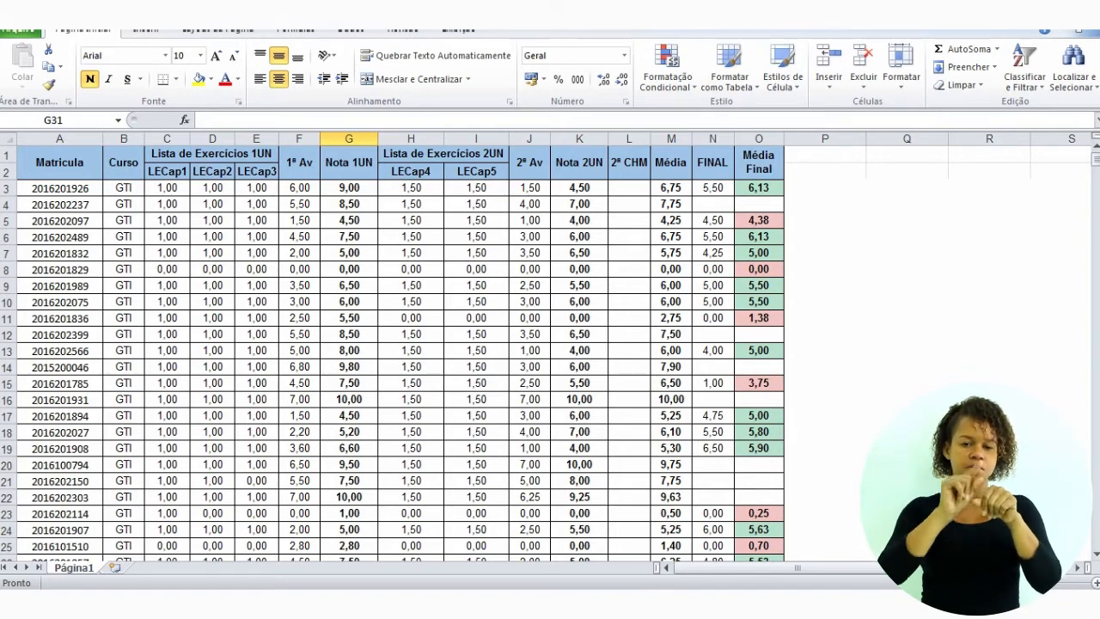
scroll(392, 352, down, 2)
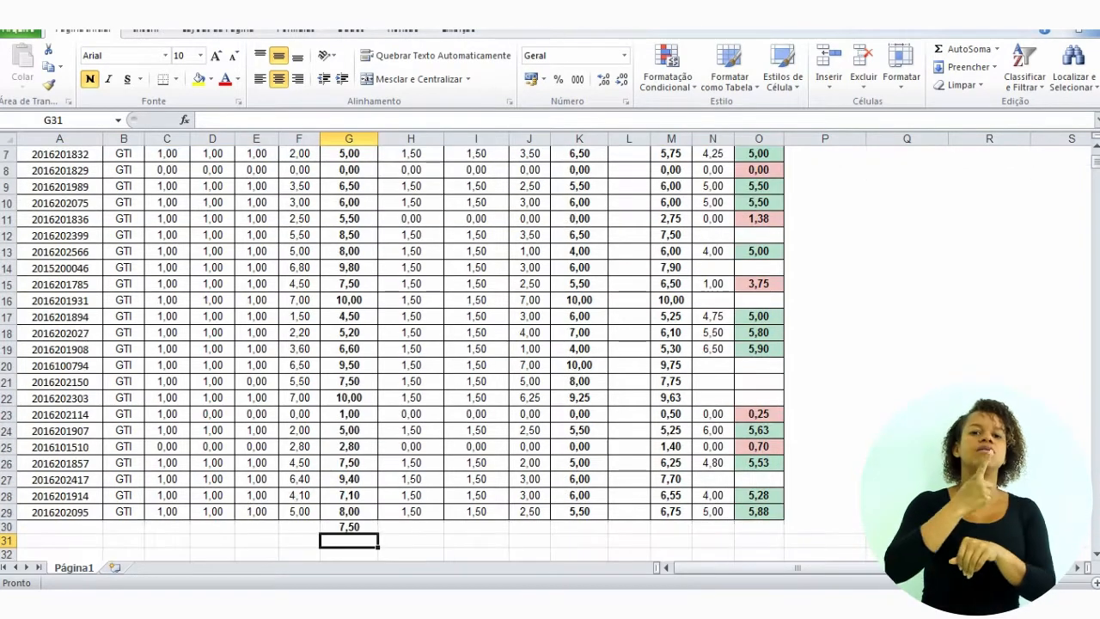
scroll(391, 352, down, 1)
scroll(391, 352, up, 3)
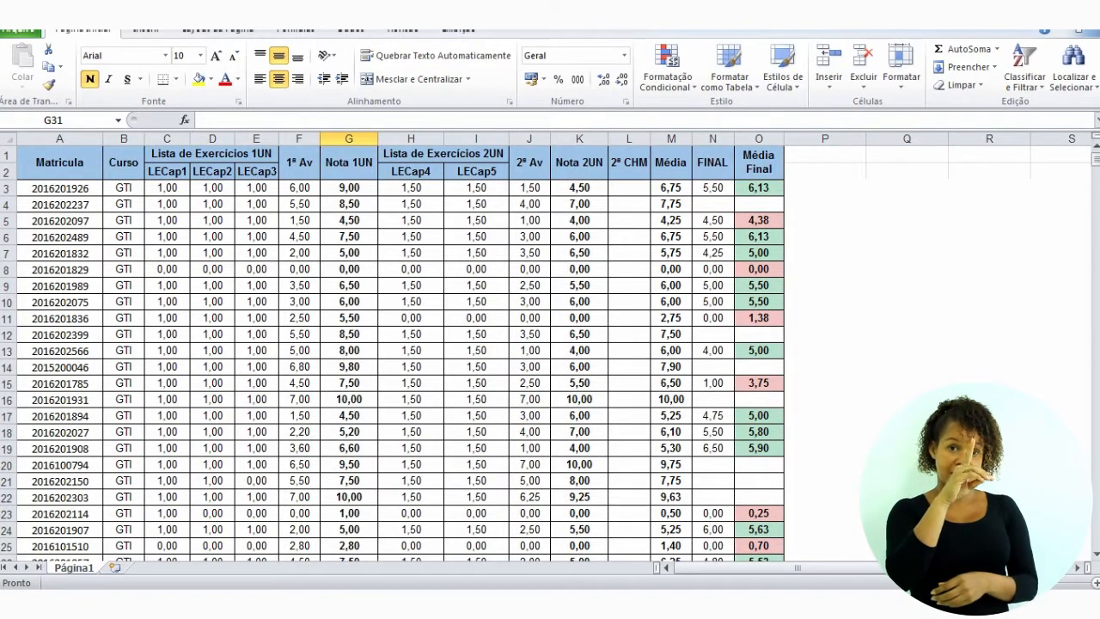
click(671, 187)
scroll(391, 352, down, 2)
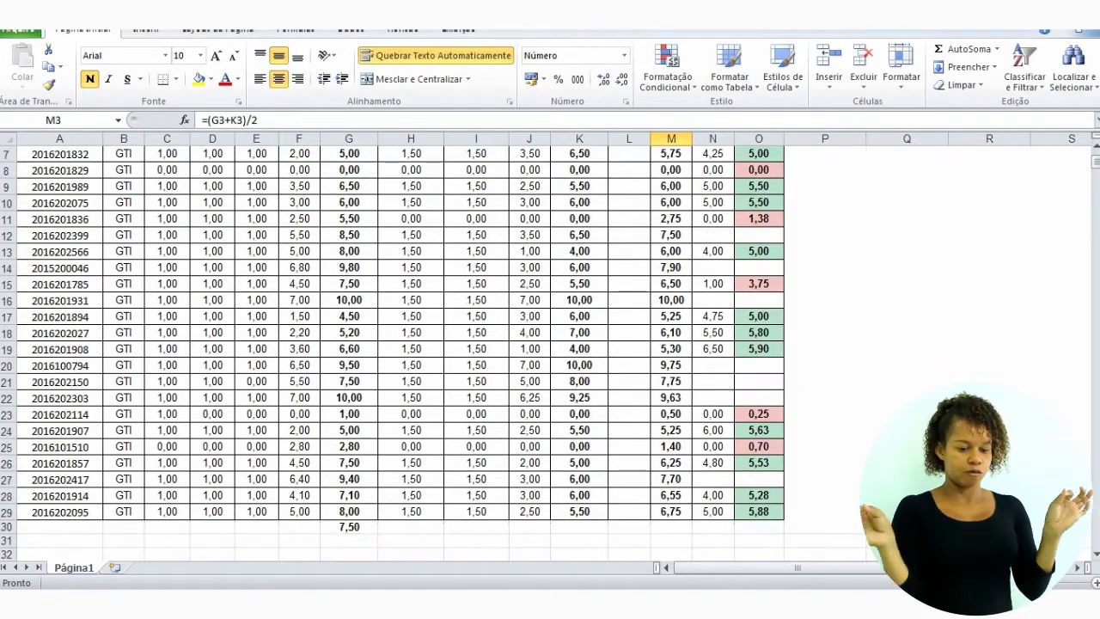
click(671, 512)
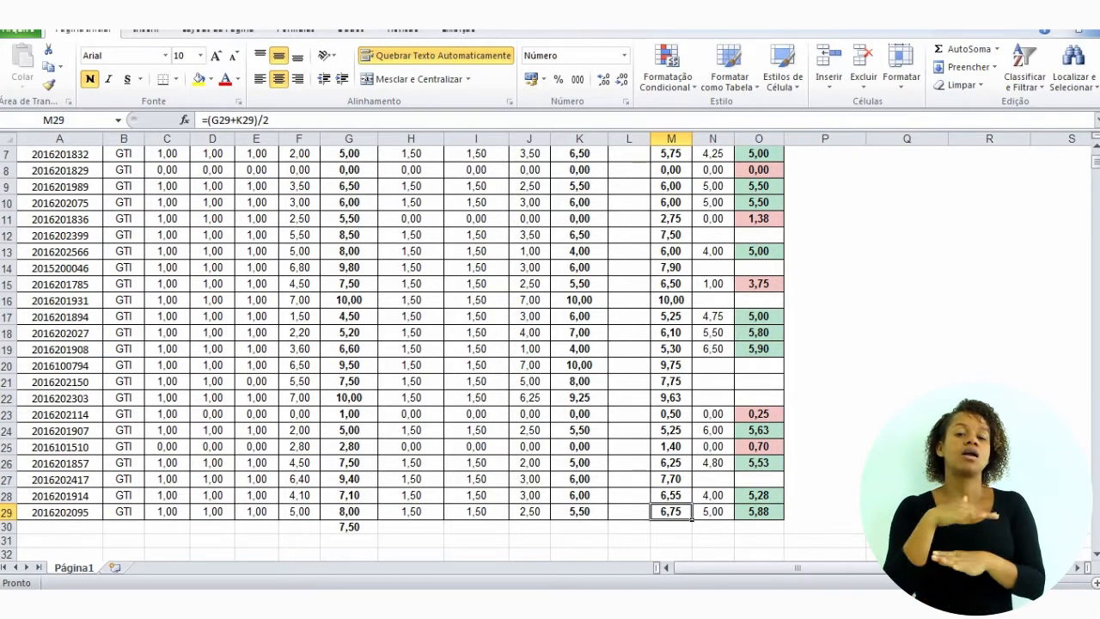
scroll(671, 512, up, 2)
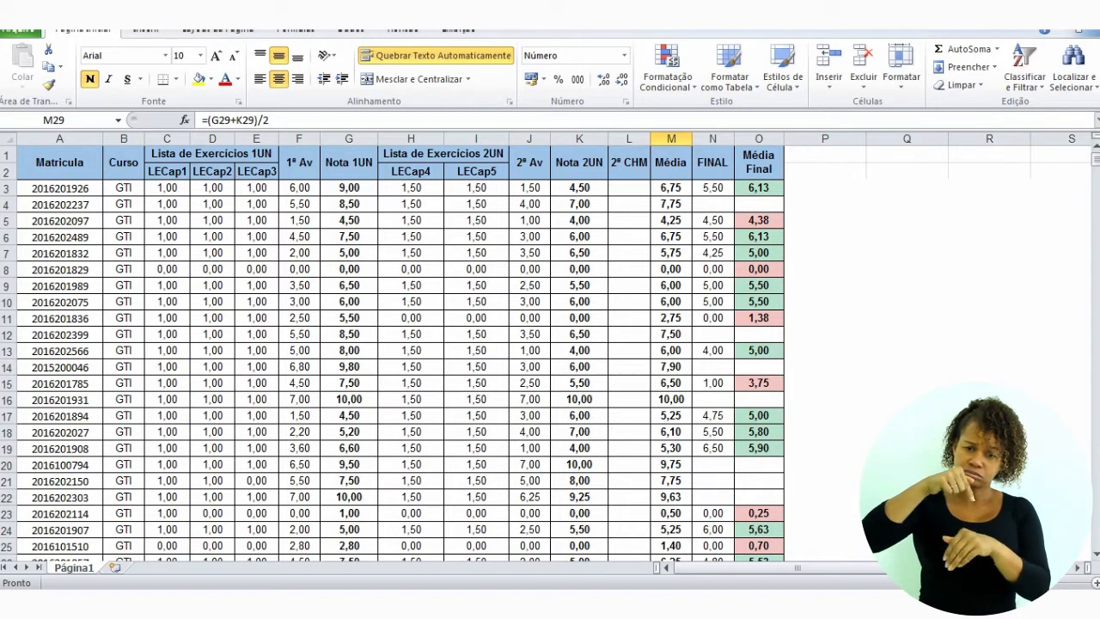
scroll(392, 352, down, 3)
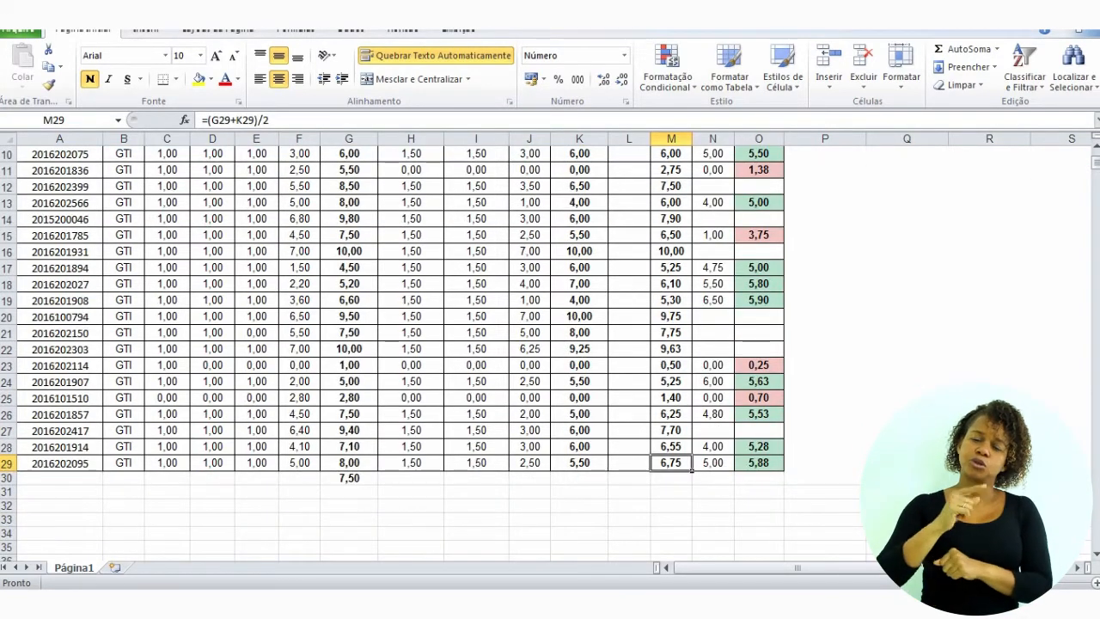
scroll(392, 353, up, 3)
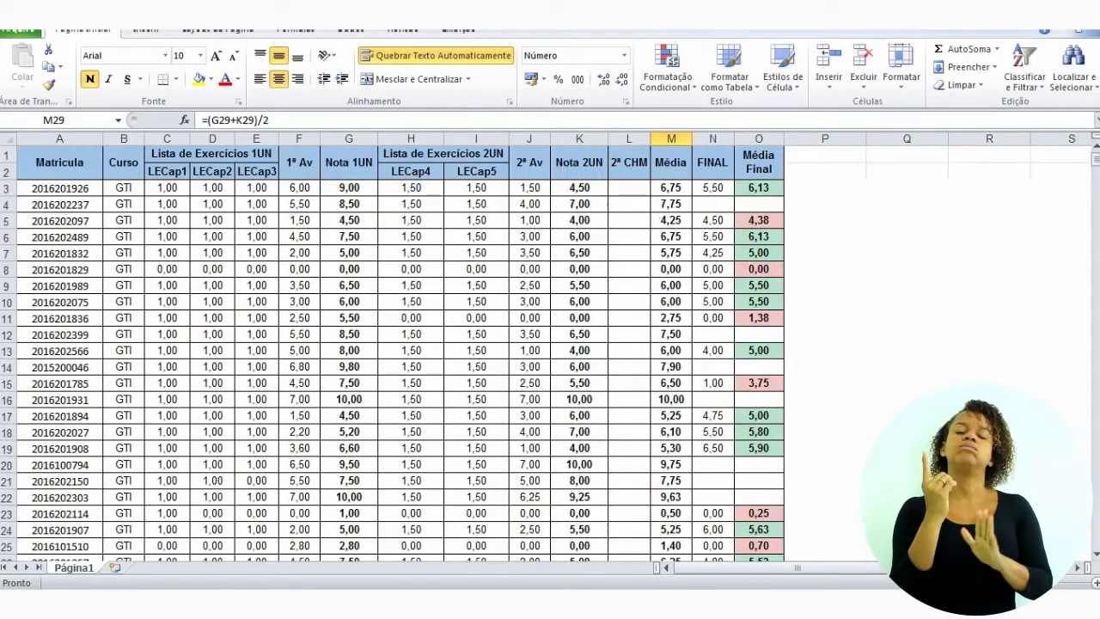
Select all student averages in the Média column, range M3:M29
drag(671, 187, 679, 544)
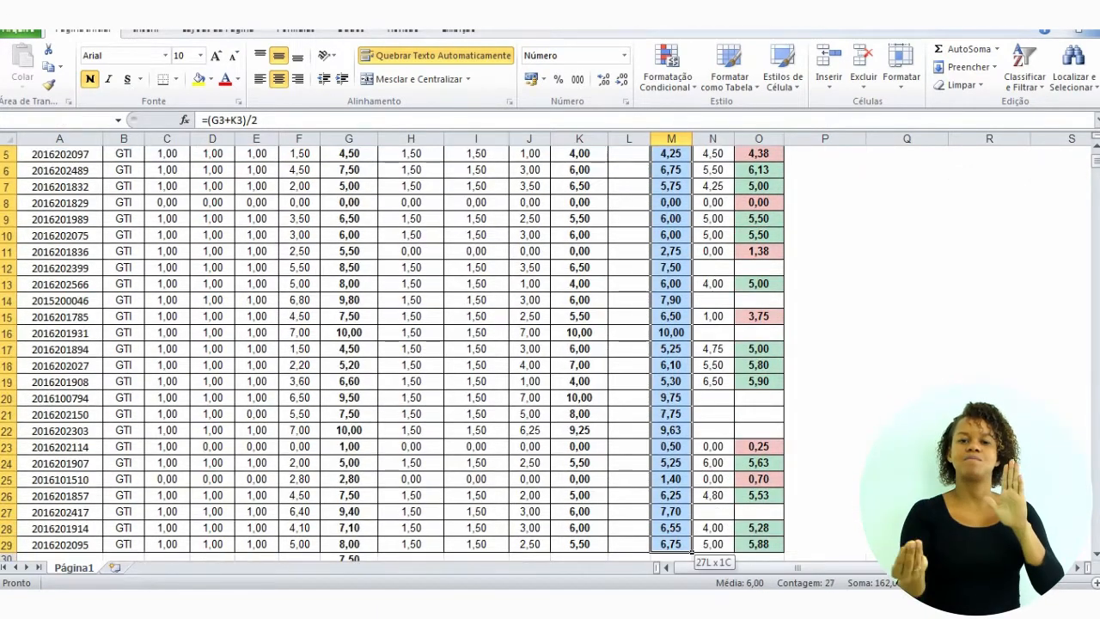
scroll(678, 544, up, 1)
scroll(545, 354, up, 1)
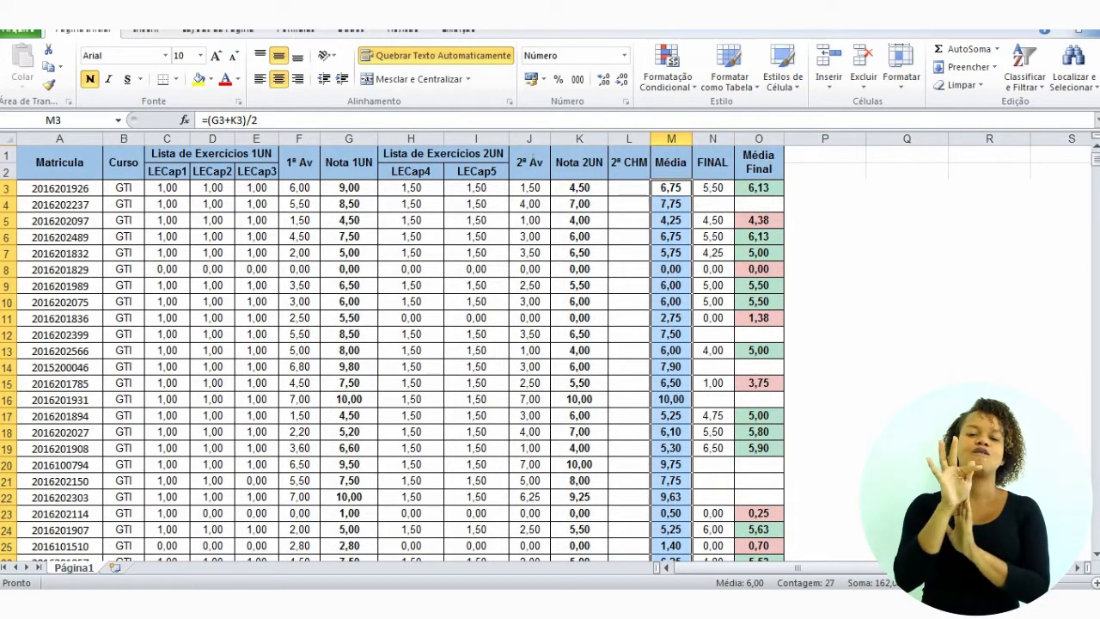
Try the Verde - Amarela - Vermelha conditional color scale on the selected Média values and undo it
click(668, 69)
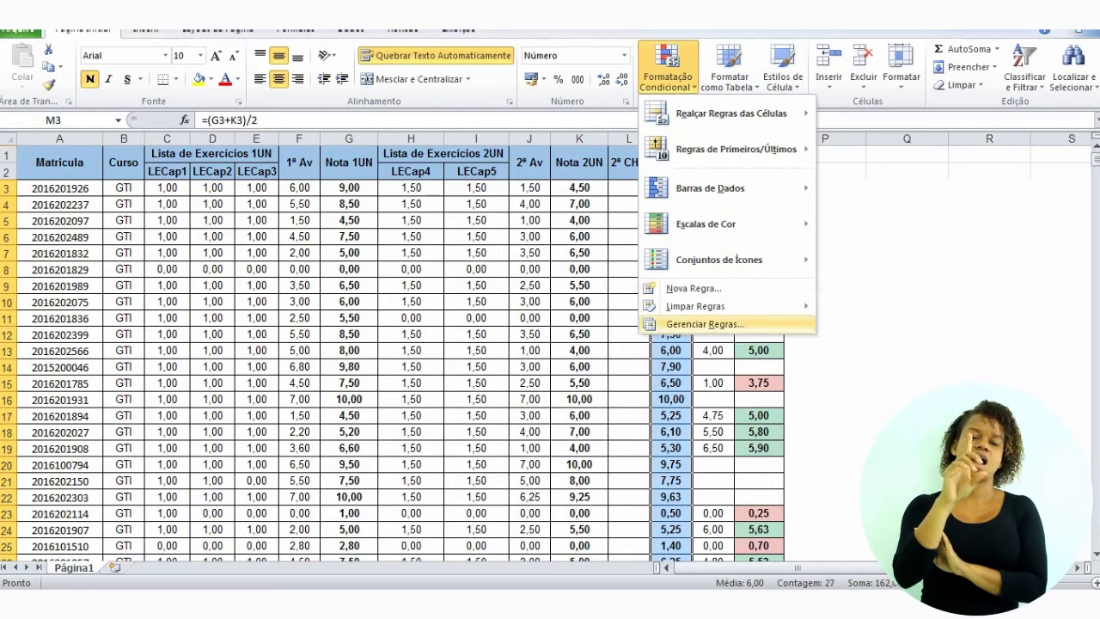
mouse_move(722, 223)
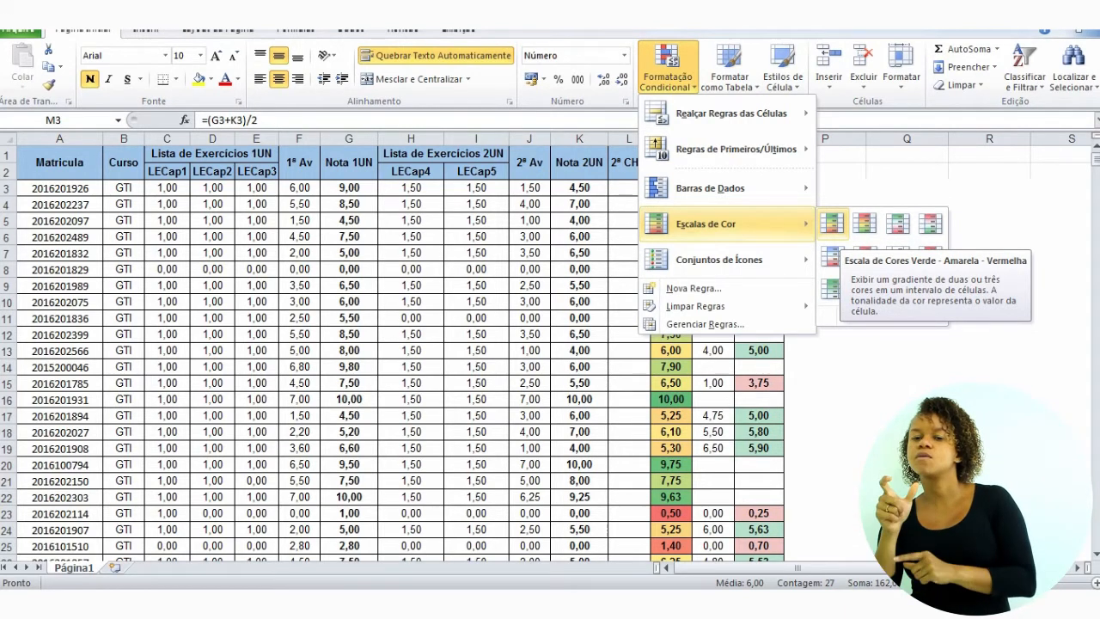
click(832, 223)
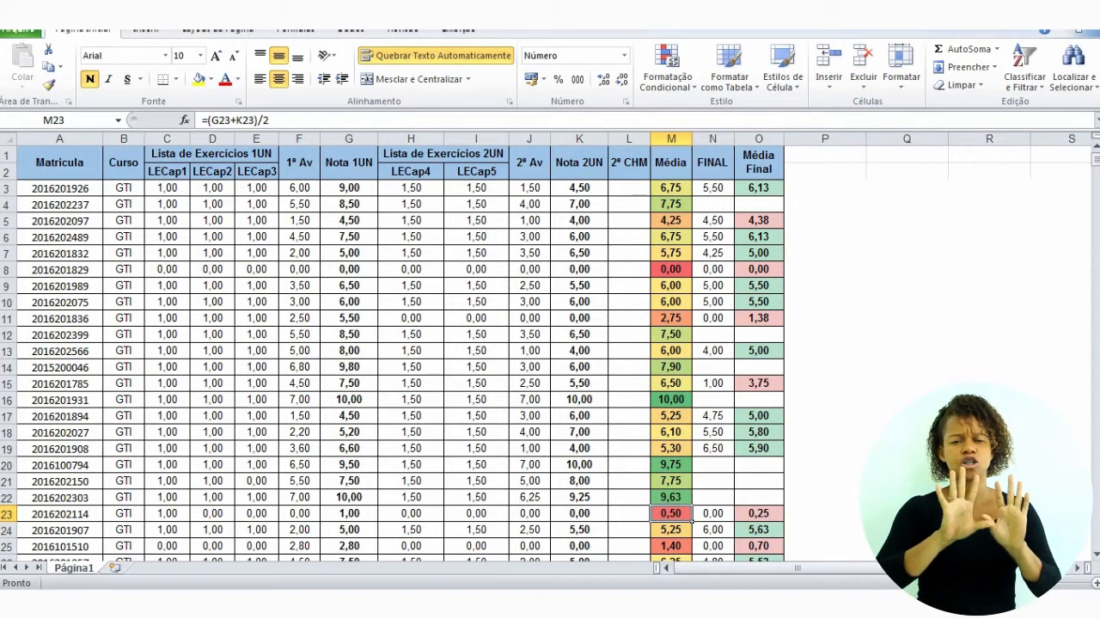
key(ctrl+z)
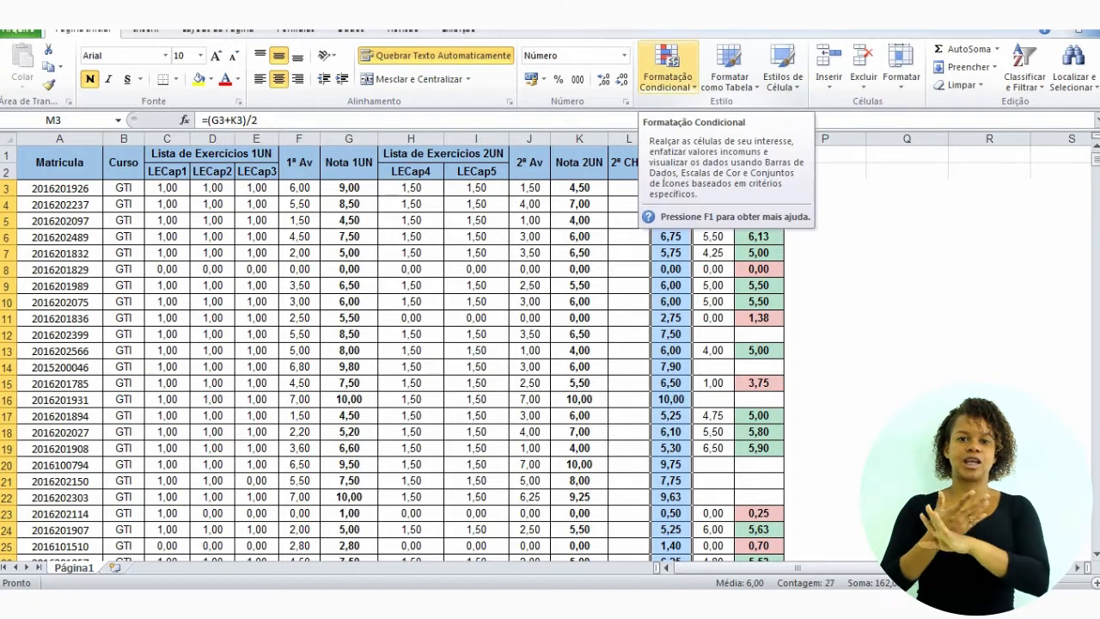
Create a conditional formatting rule for the selected Média cells containing values greater than or equal to 7 (é maior ou igual a)
click(667, 71)
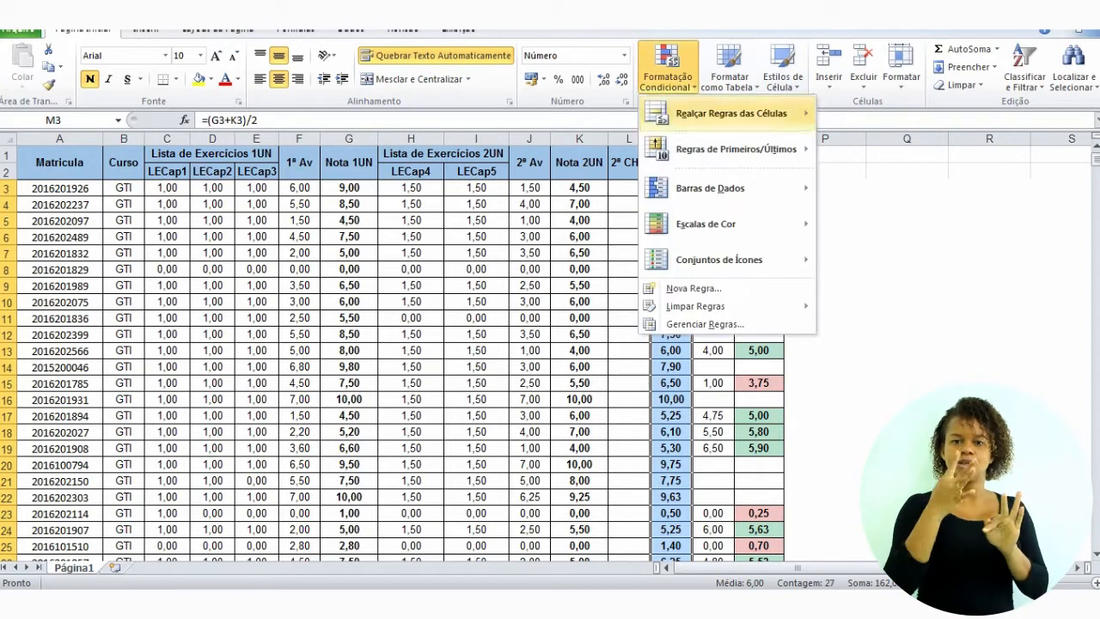
click(696, 324)
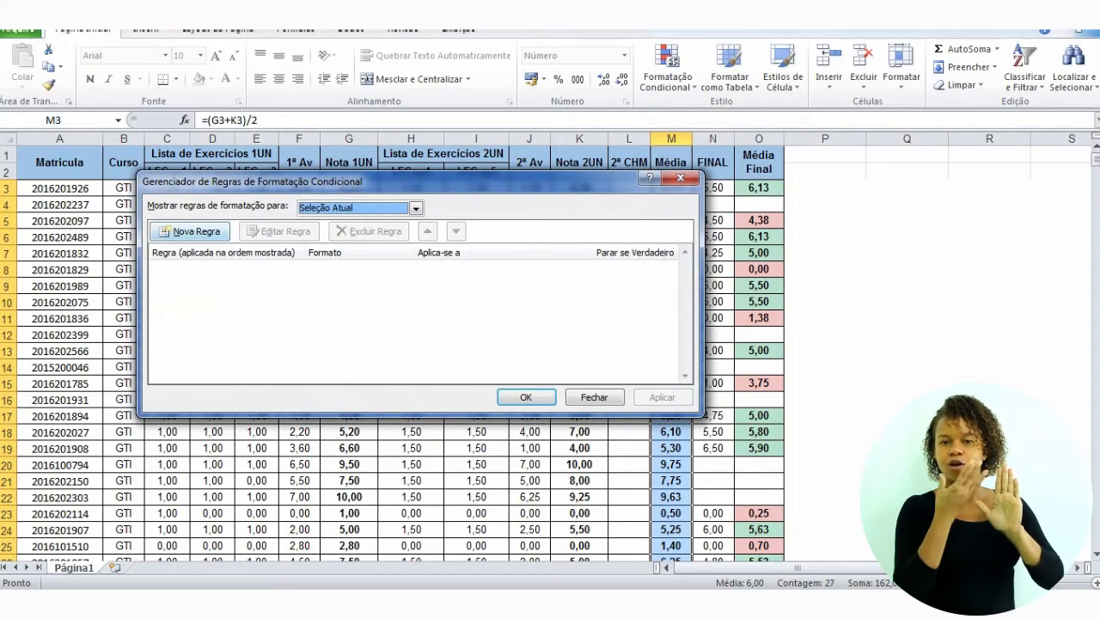
click(189, 231)
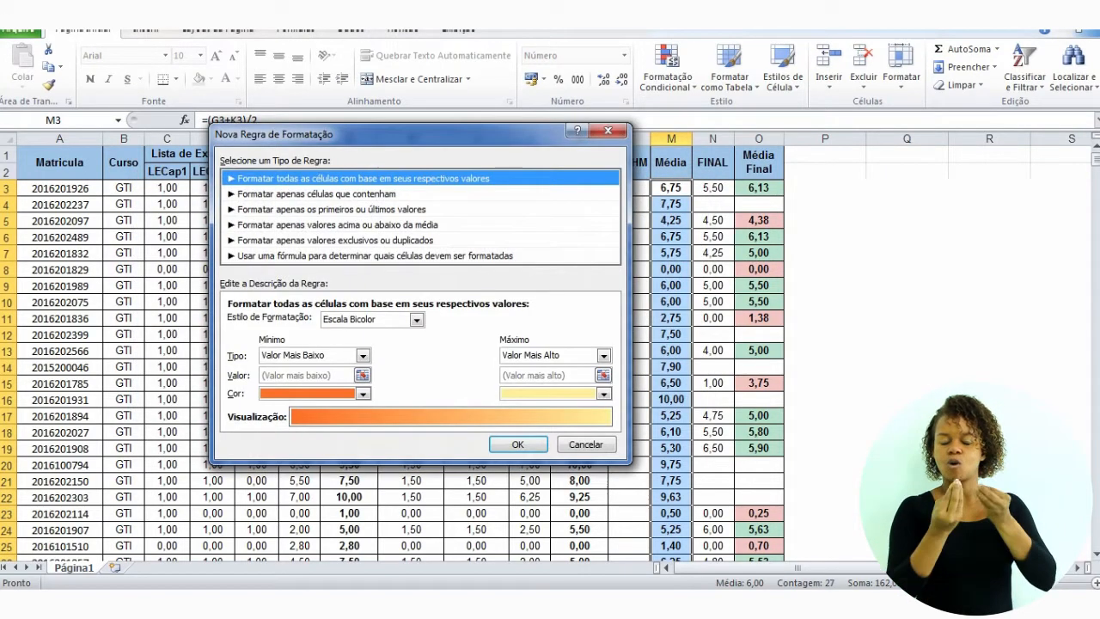
click(316, 194)
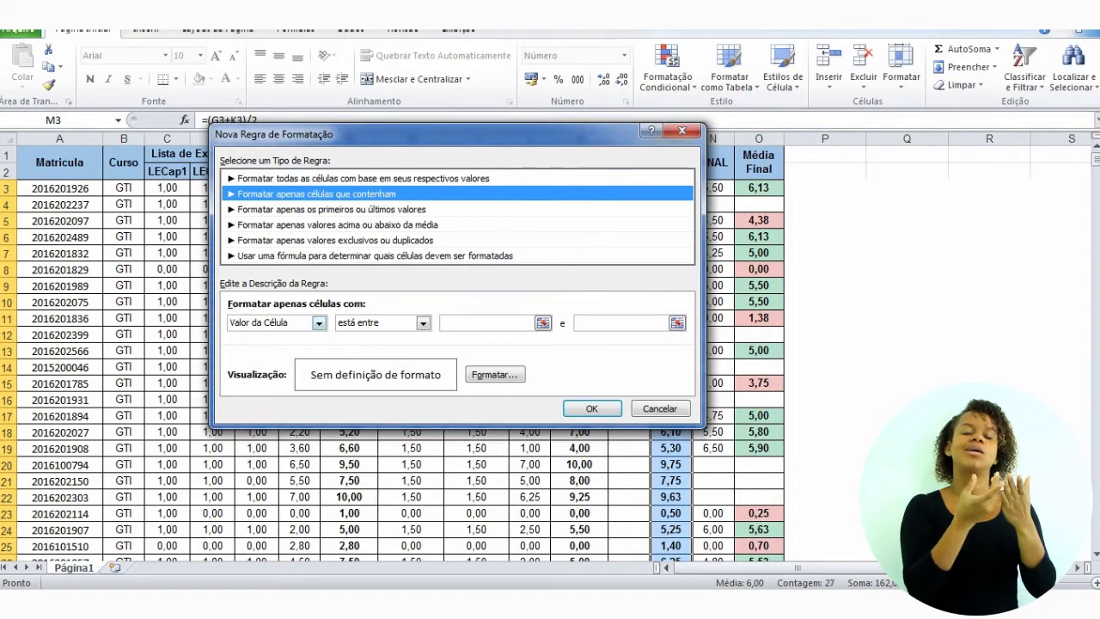
click(423, 323)
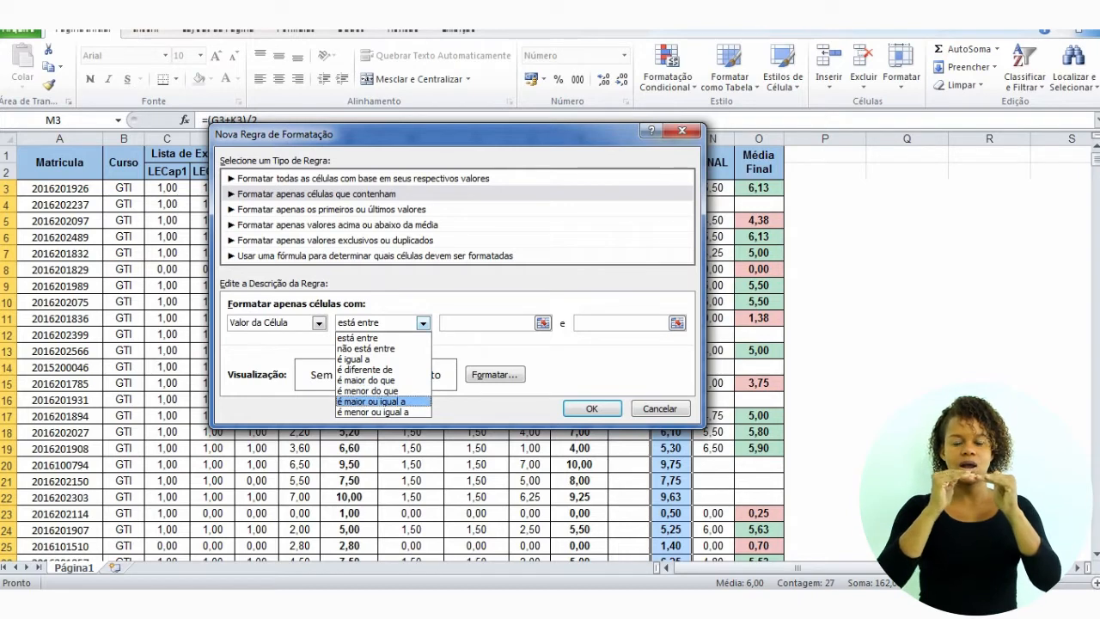
click(371, 401)
click(516, 323)
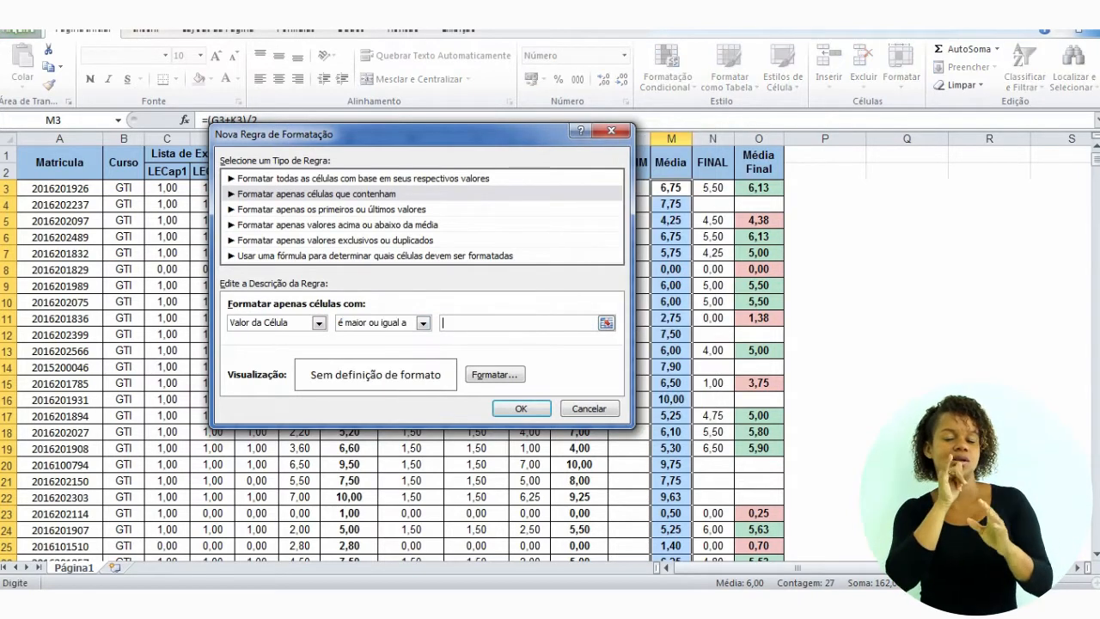
text(7)
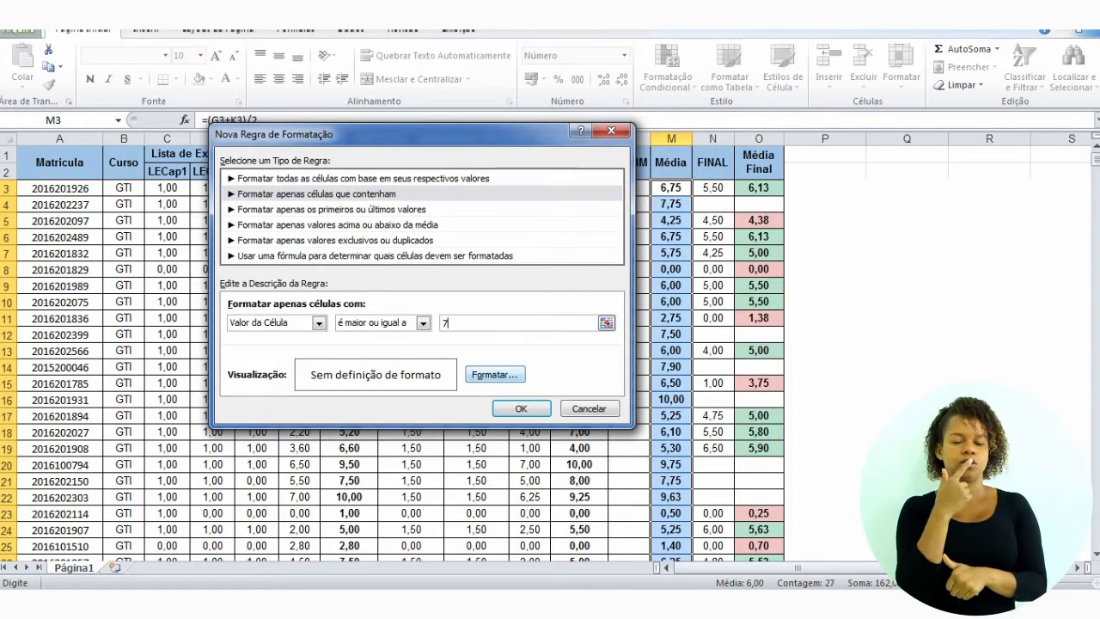
Give the rule for averages of 7 or higher a light green fill and apply it to the Média column
click(494, 375)
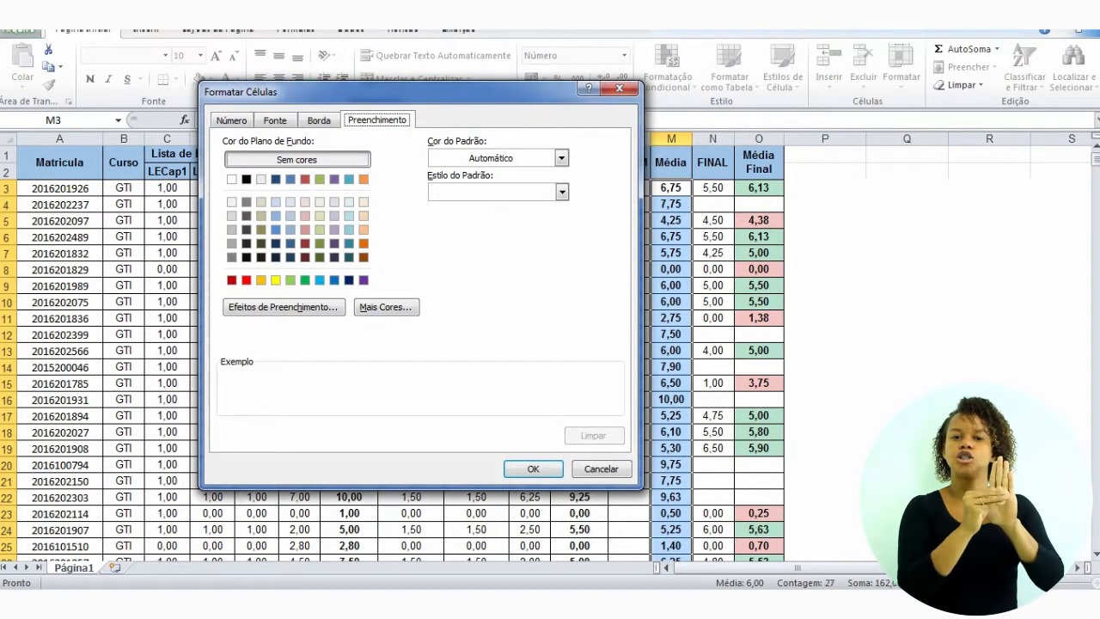
click(319, 120)
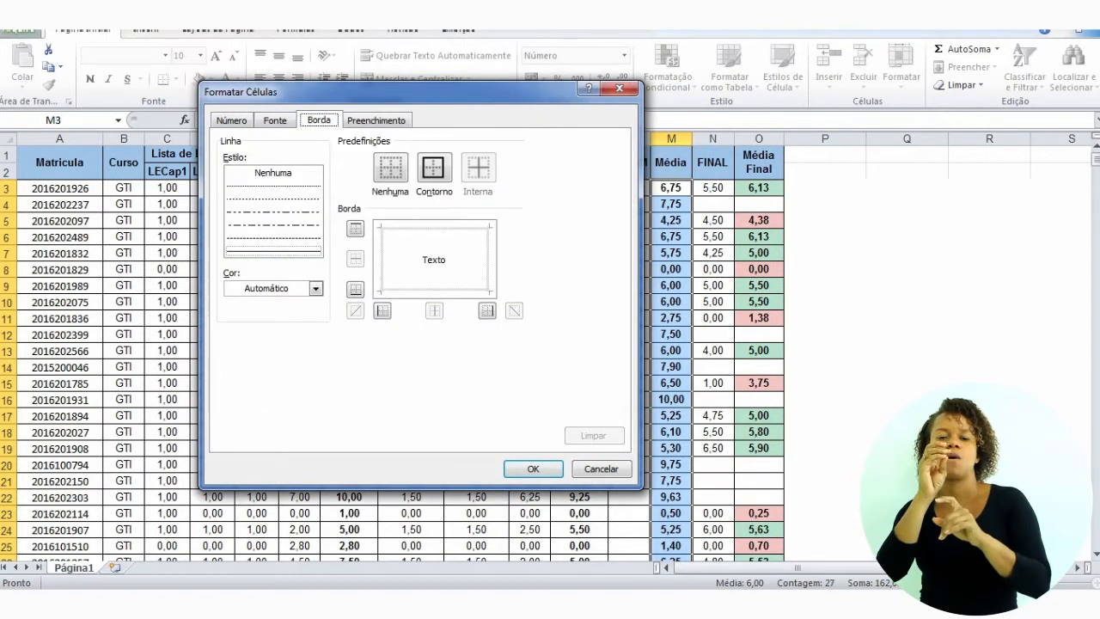
click(275, 120)
click(231, 120)
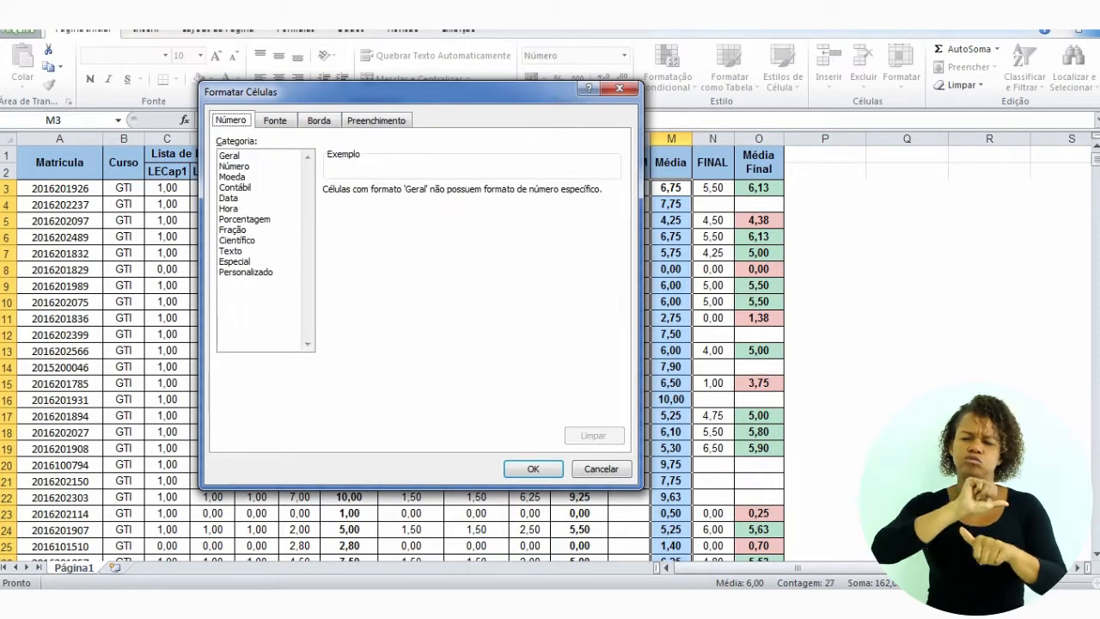
click(318, 120)
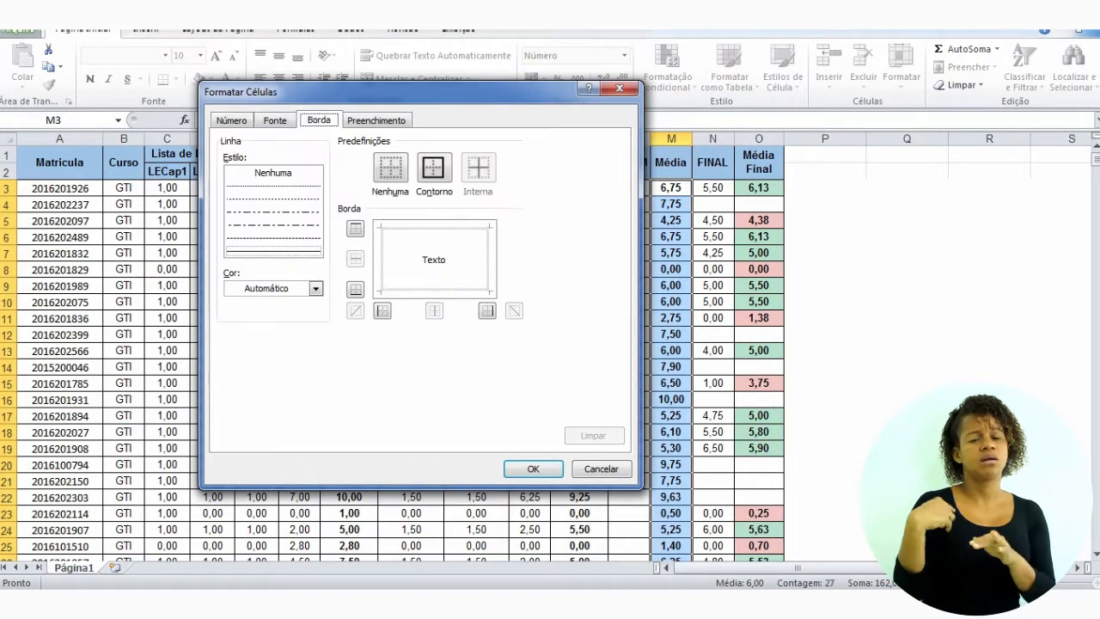
click(377, 121)
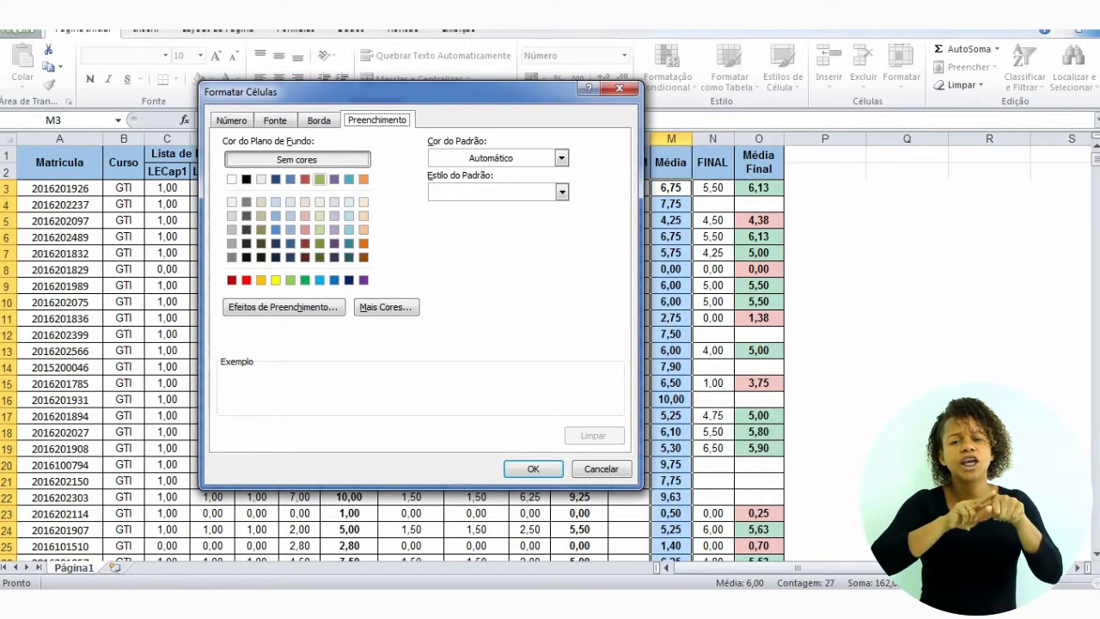
click(320, 215)
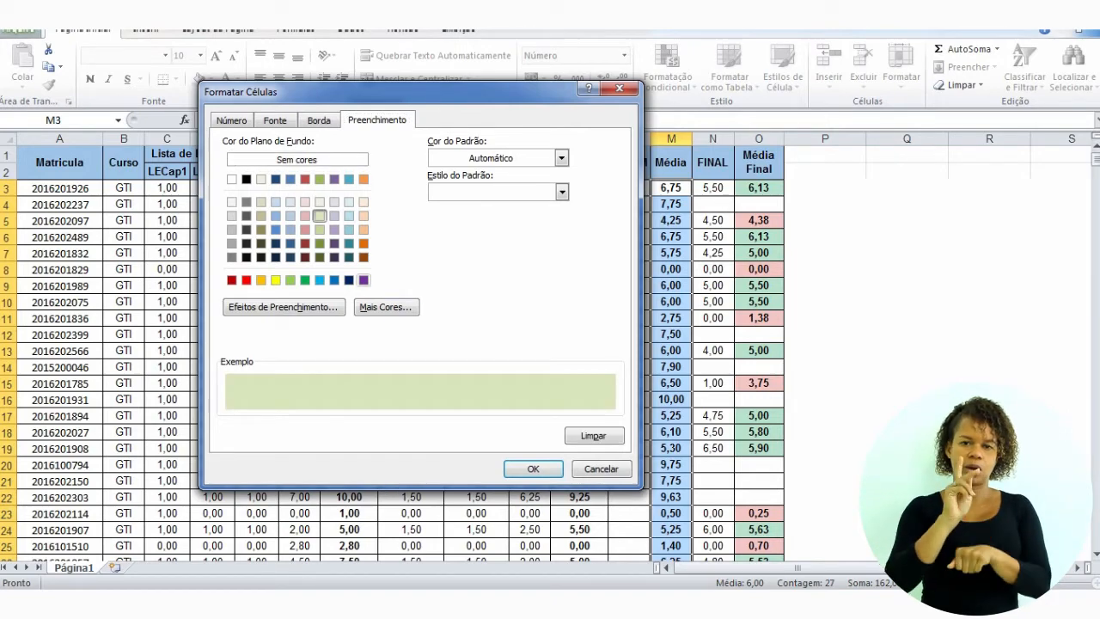
click(533, 468)
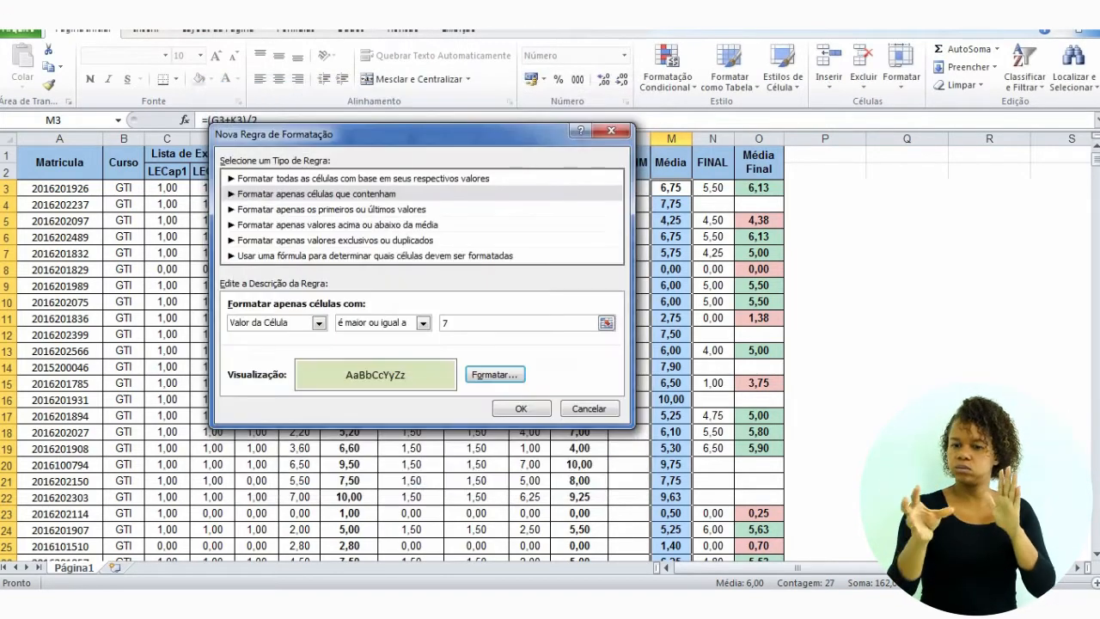
key(Return)
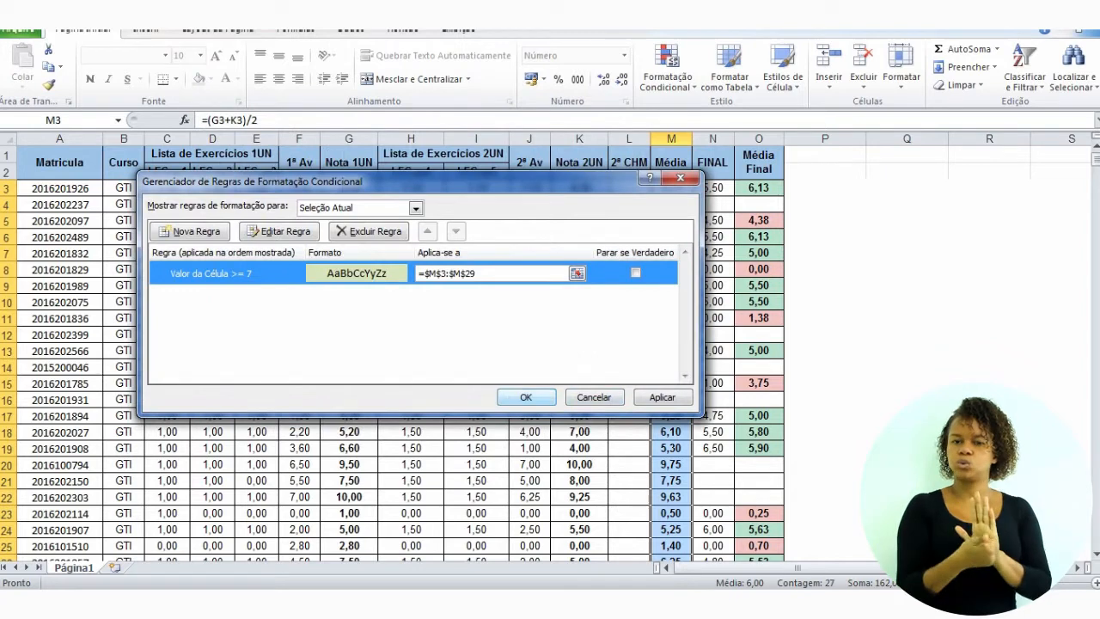
key(Return)
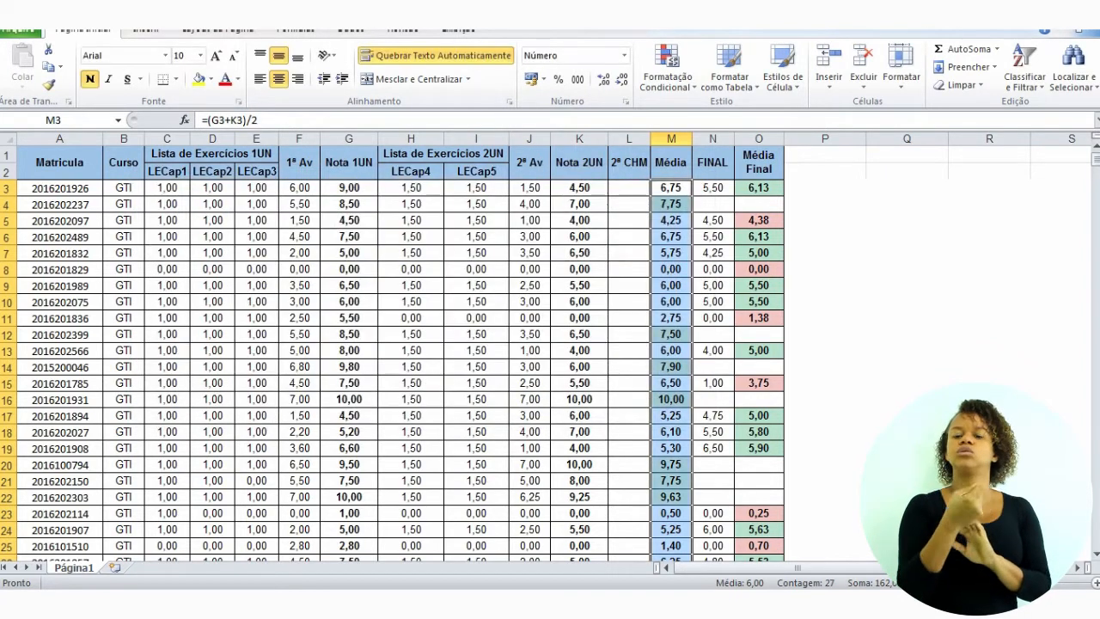
click(732, 387)
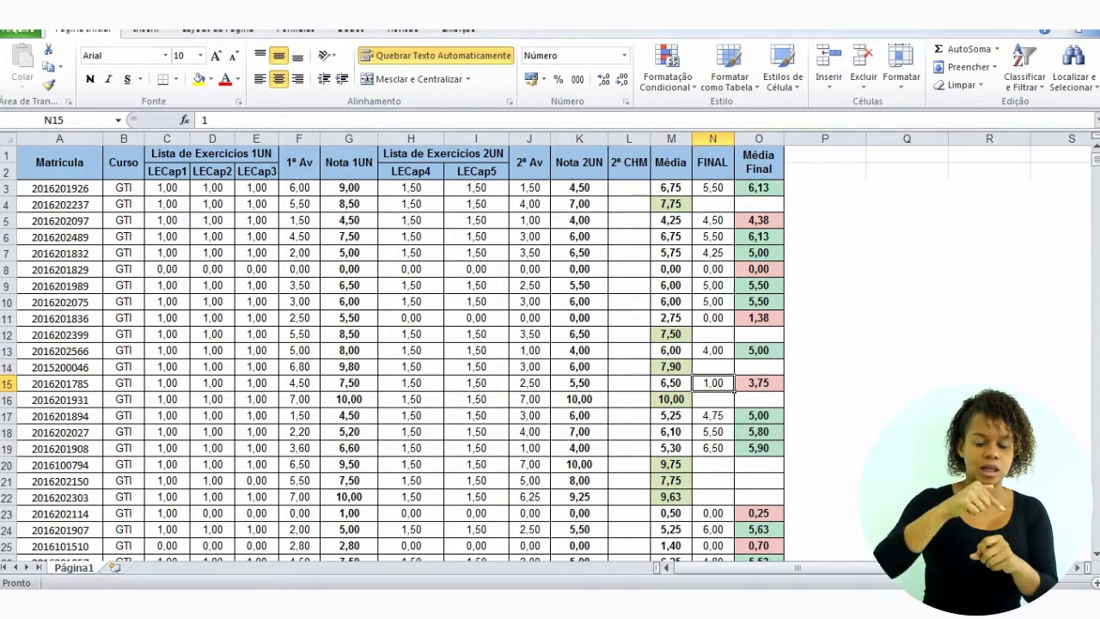
scroll(392, 352, down, 3)
scroll(392, 352, up, 3)
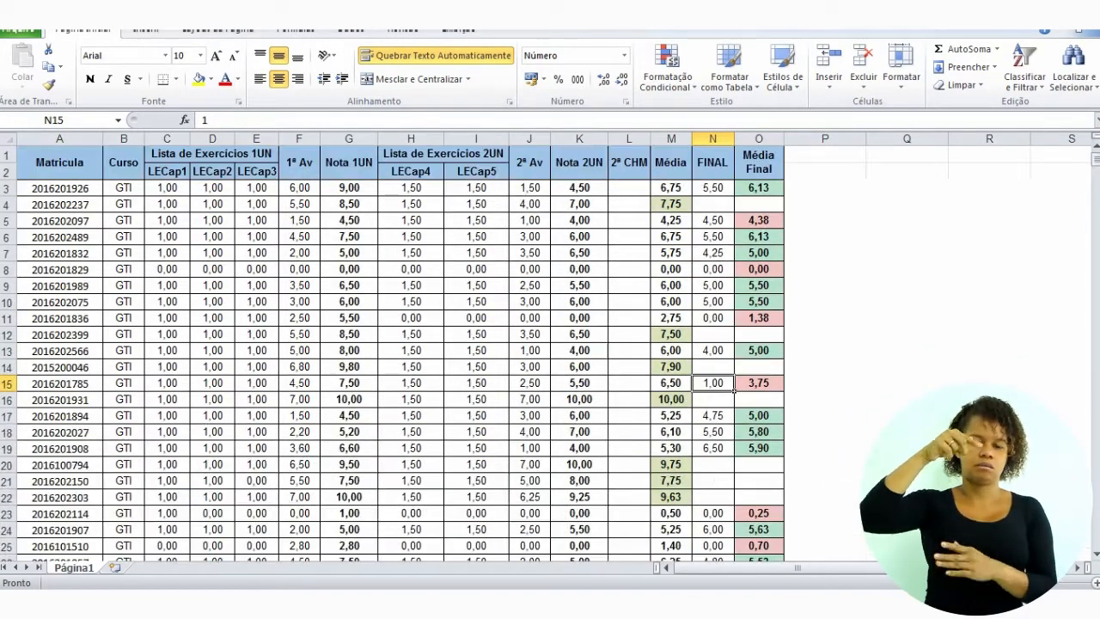
Add a second conditional formatting rule to the averages M3:M29 for cell values less than 7 (é menor do que)
drag(670, 187, 692, 531)
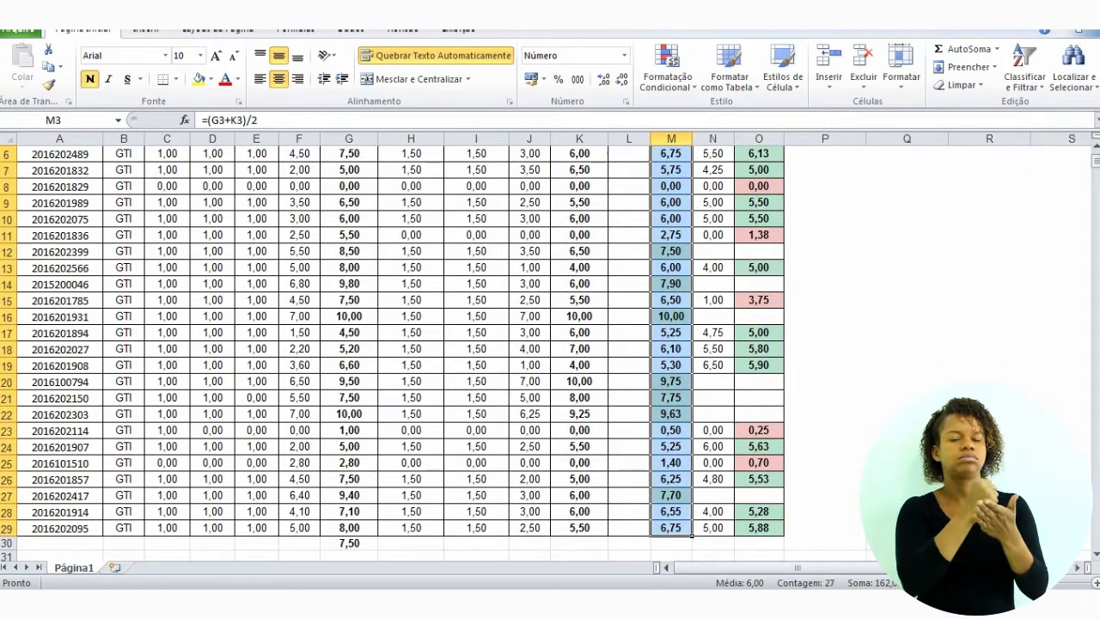
scroll(692, 533, up, 2)
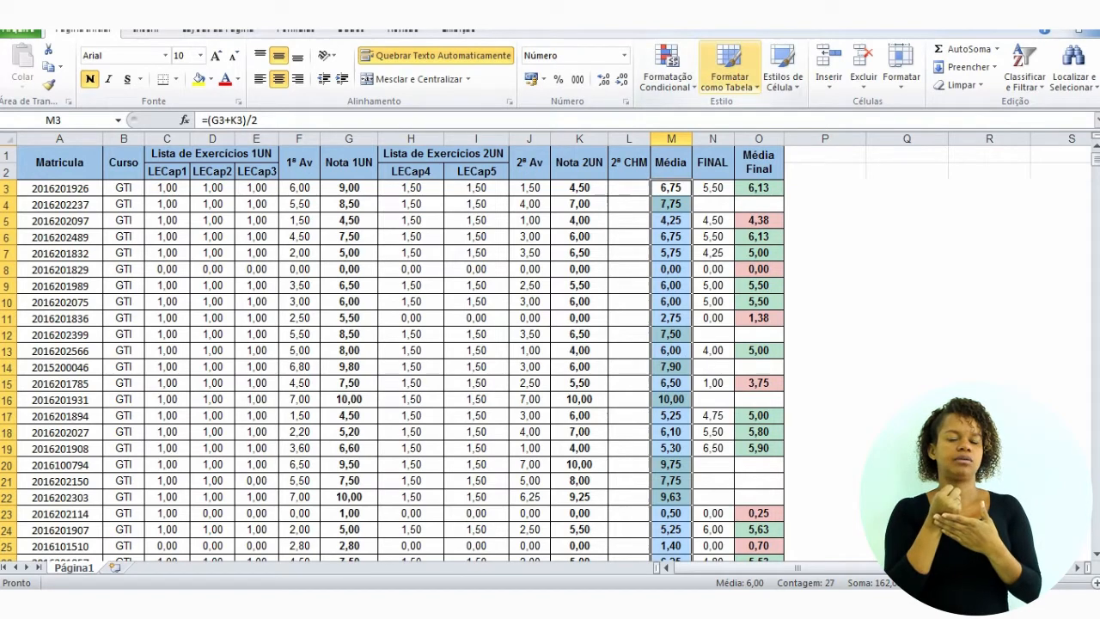
click(667, 68)
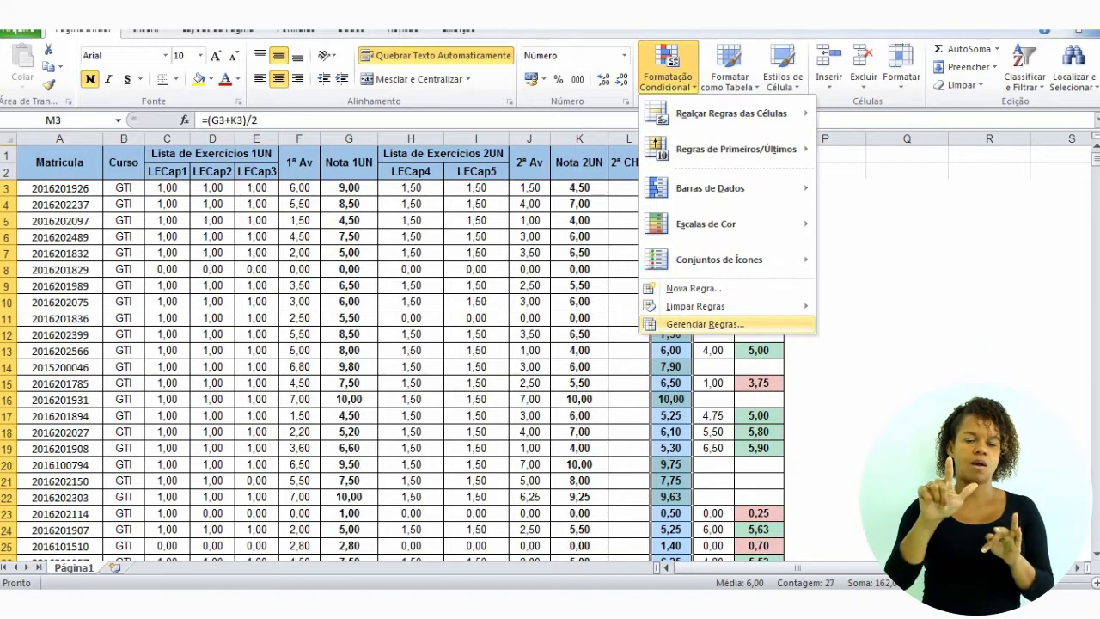
click(705, 324)
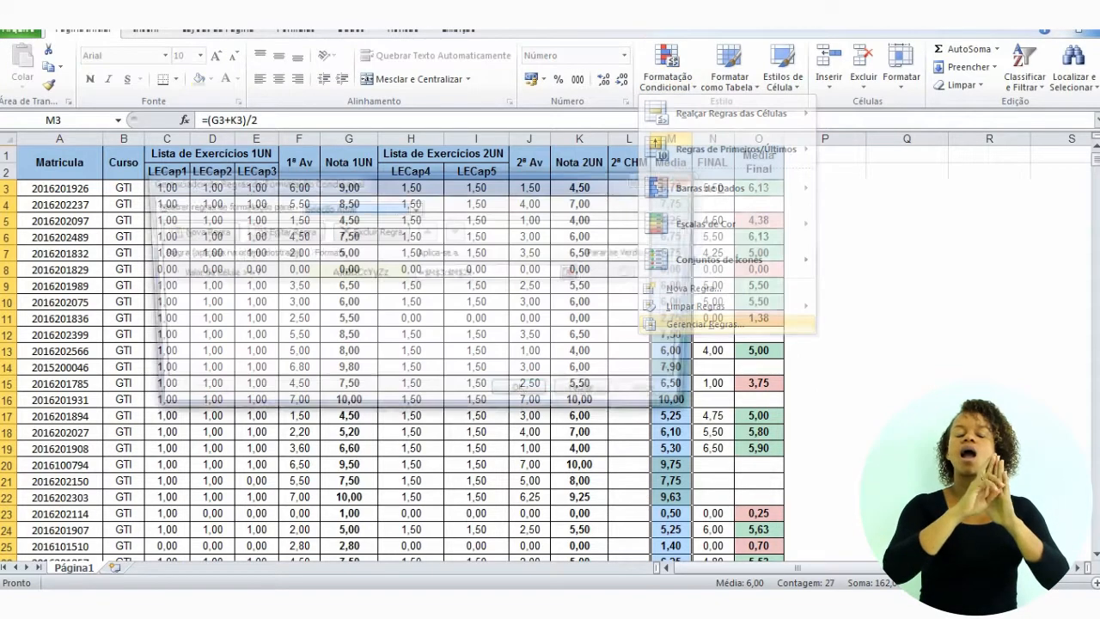
click(189, 231)
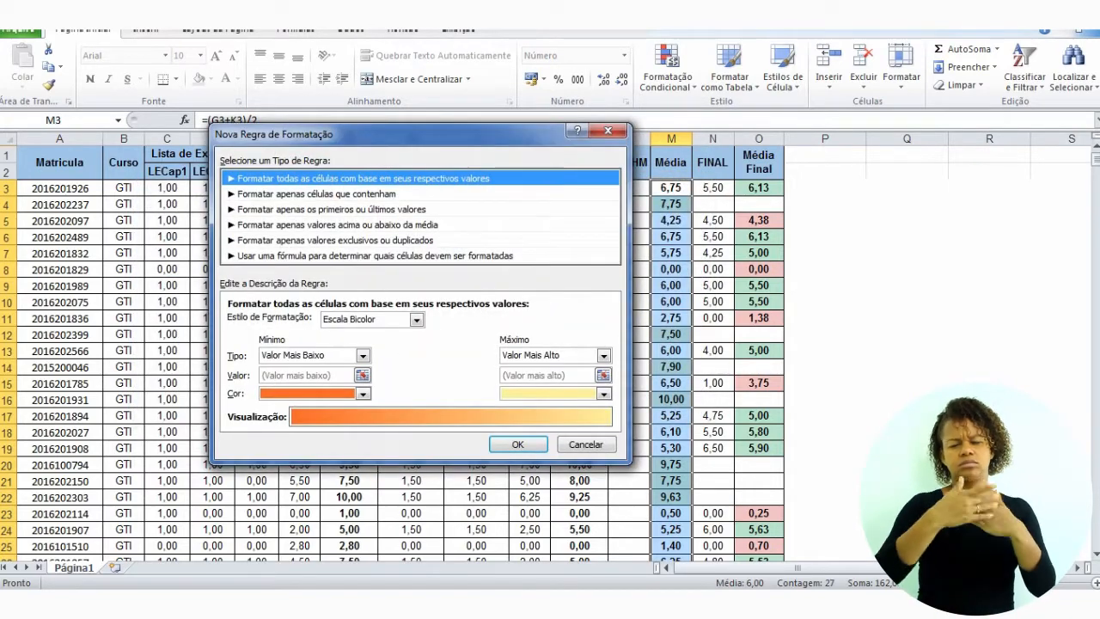
click(316, 194)
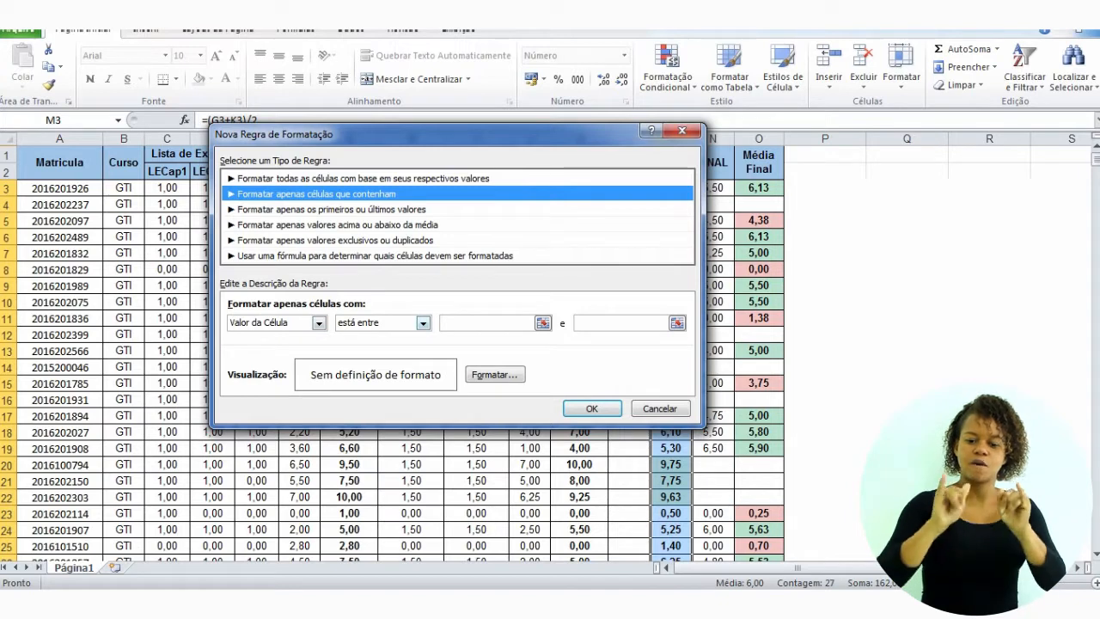
click(423, 322)
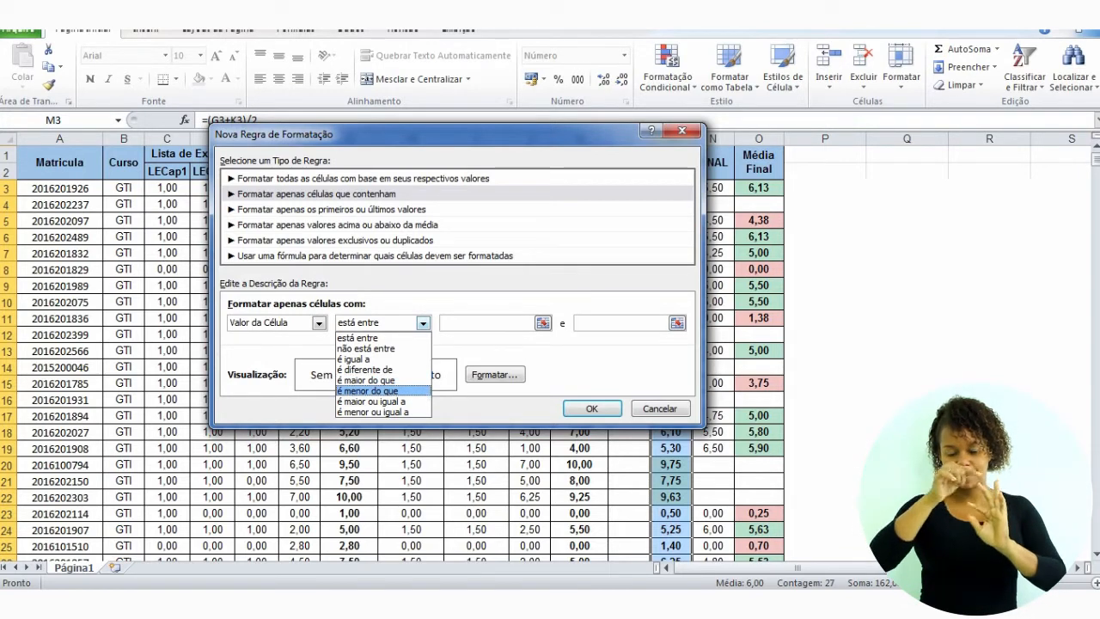
click(368, 391)
click(516, 323)
text(7)
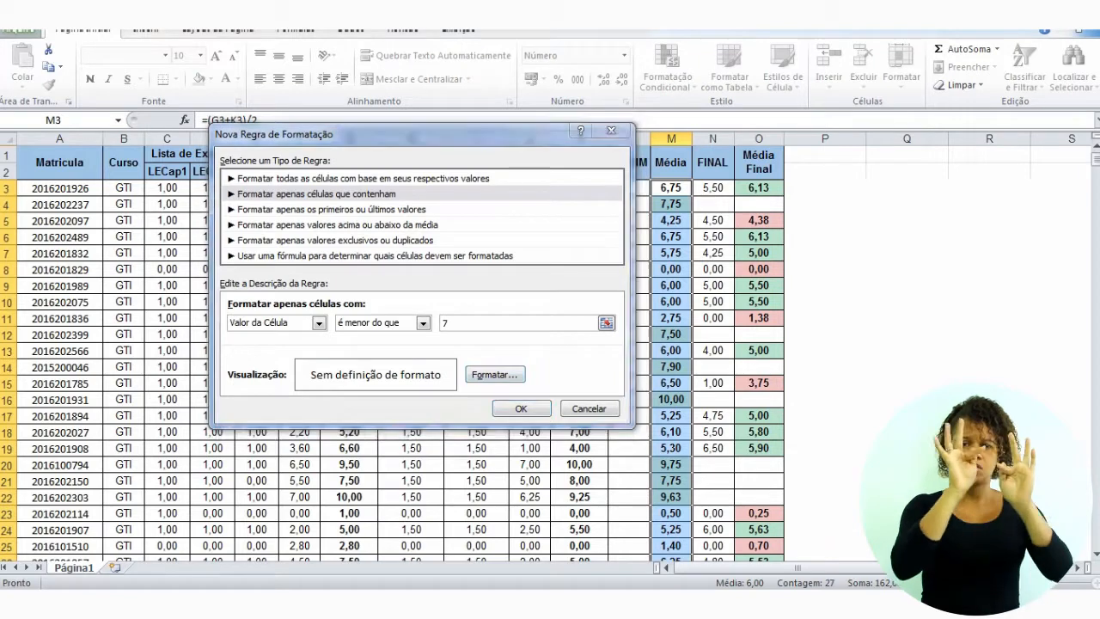
Give the rule for averages below 7 a light red fill and apply it to the Média column
click(494, 374)
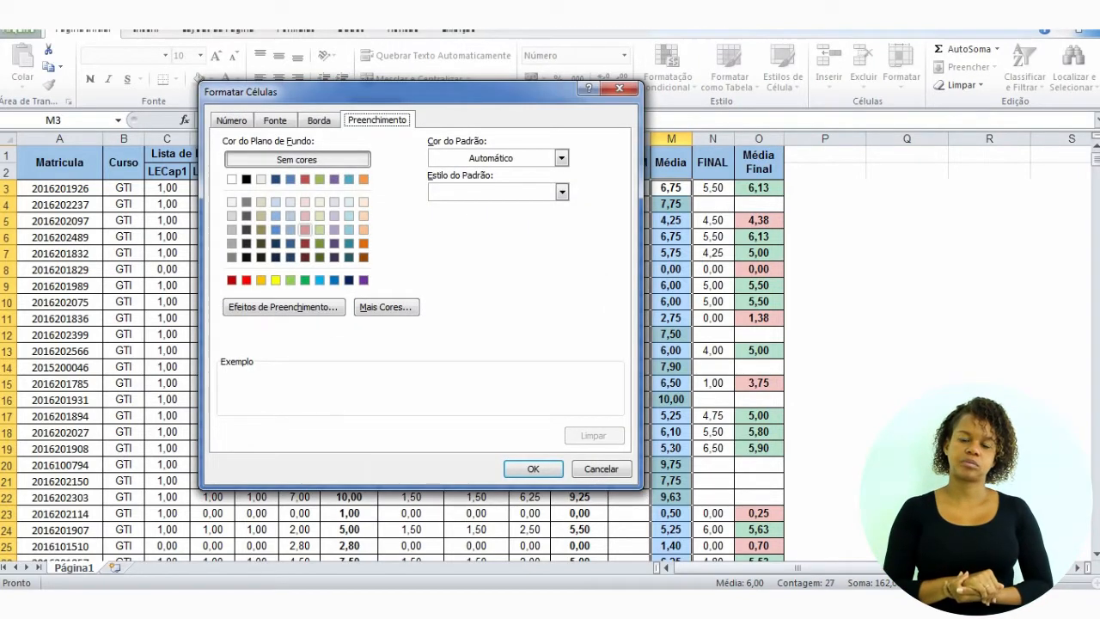
click(305, 215)
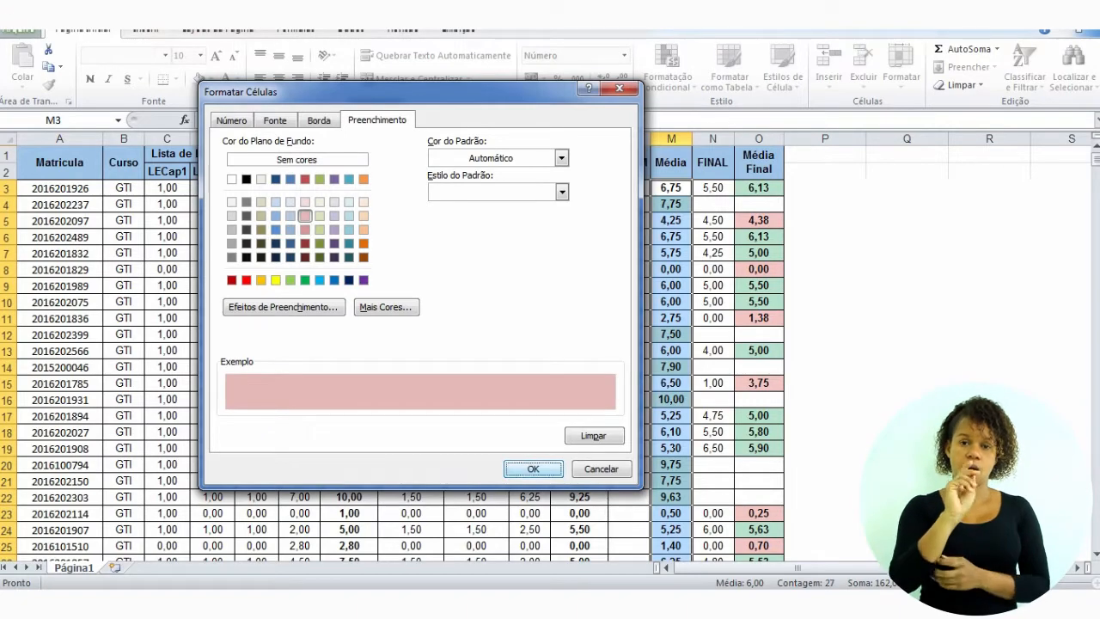
click(533, 468)
key(Return)
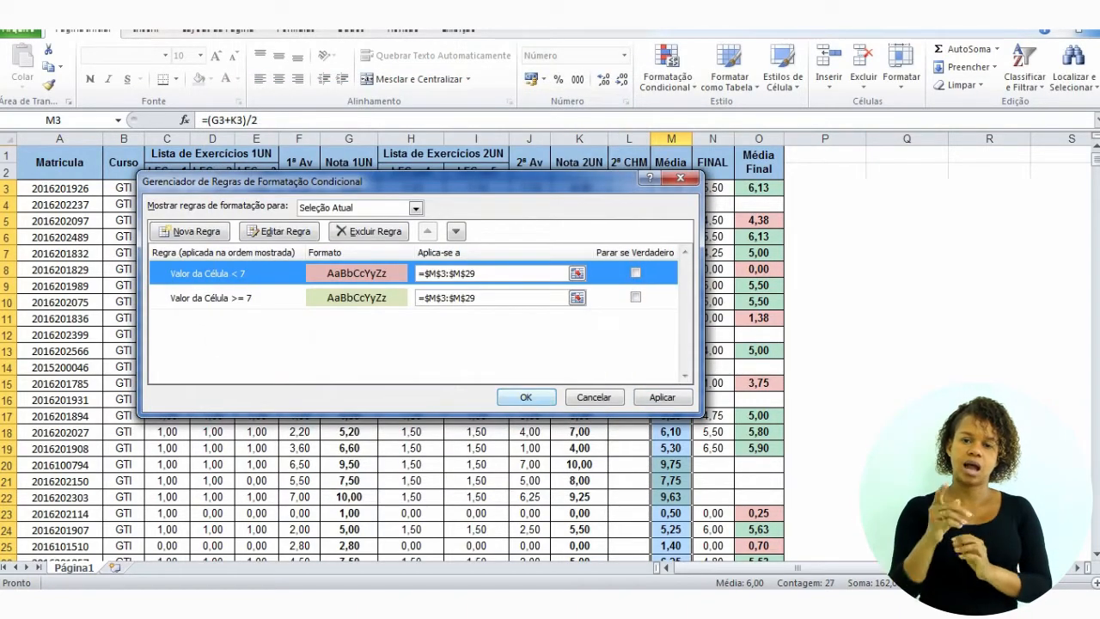
click(662, 397)
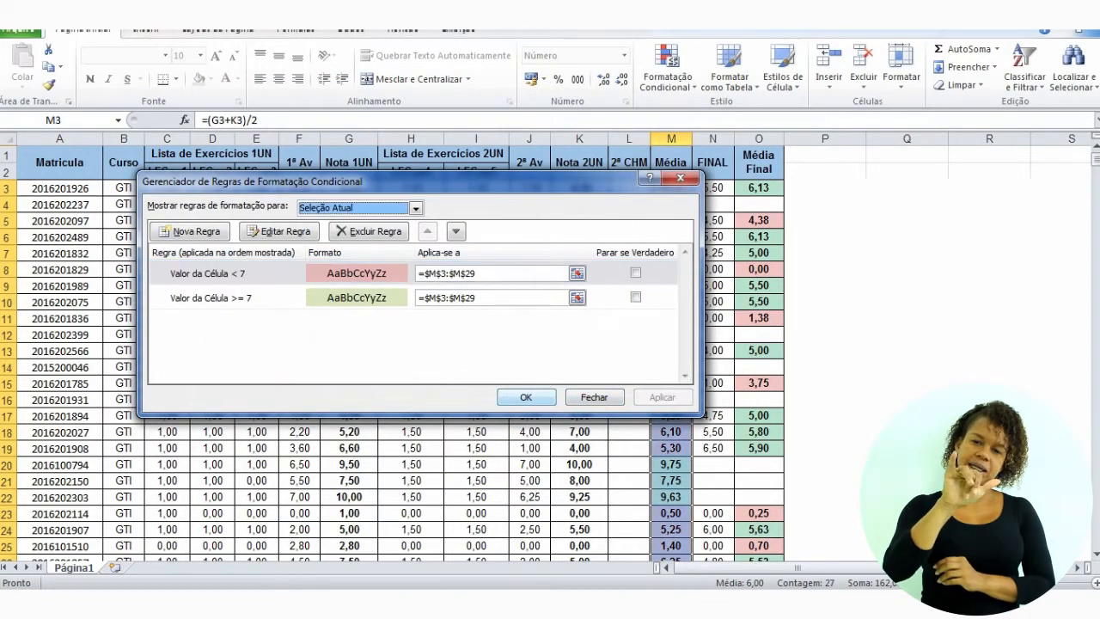
key(Return)
click(906, 399)
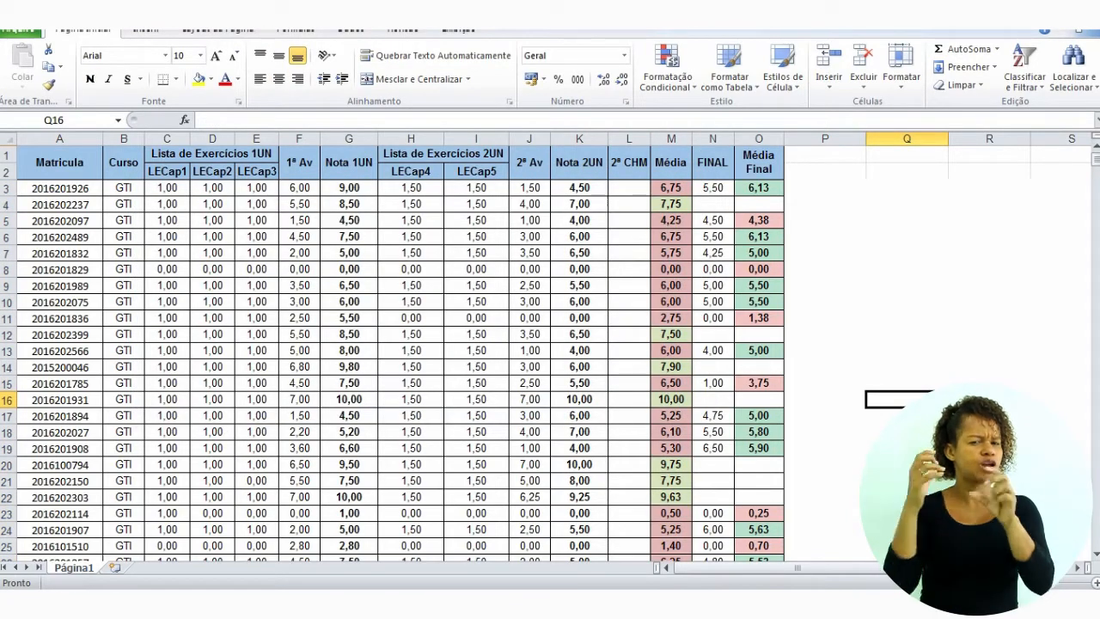
Examine the conditional colors in the Média column from the first to the last student row
scroll(391, 352, down, 3)
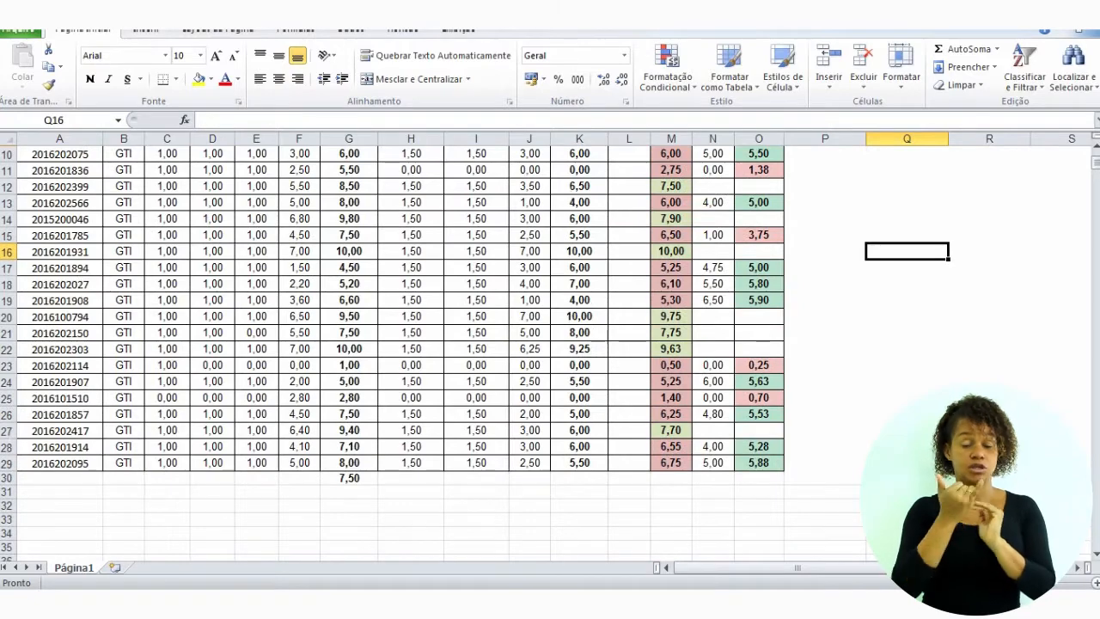
scroll(392, 352, up, 3)
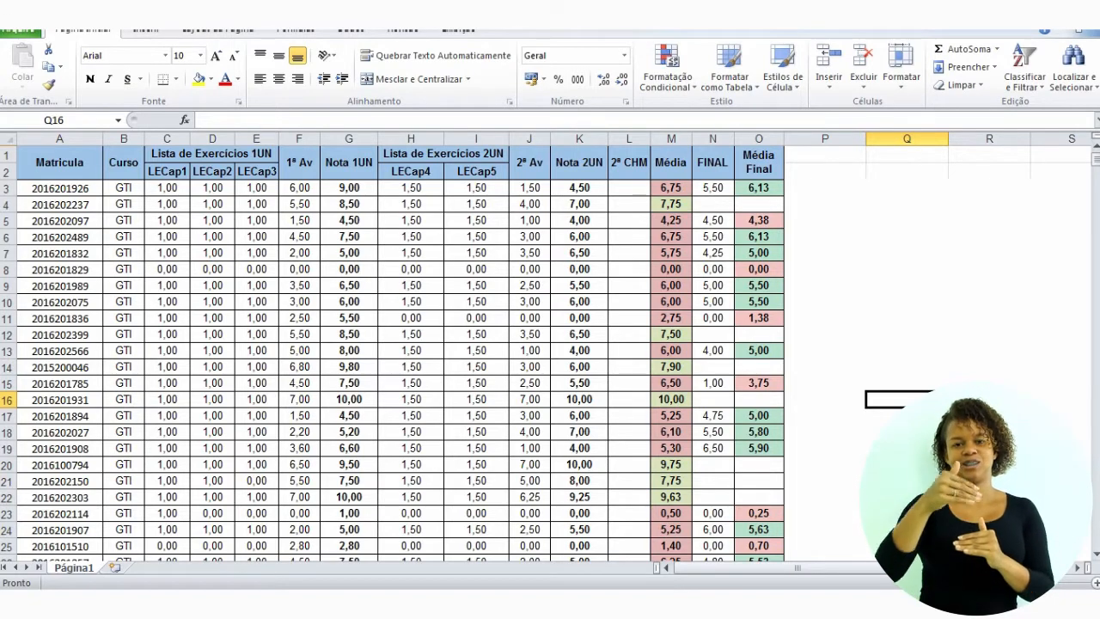
scroll(426, 352, down, 3)
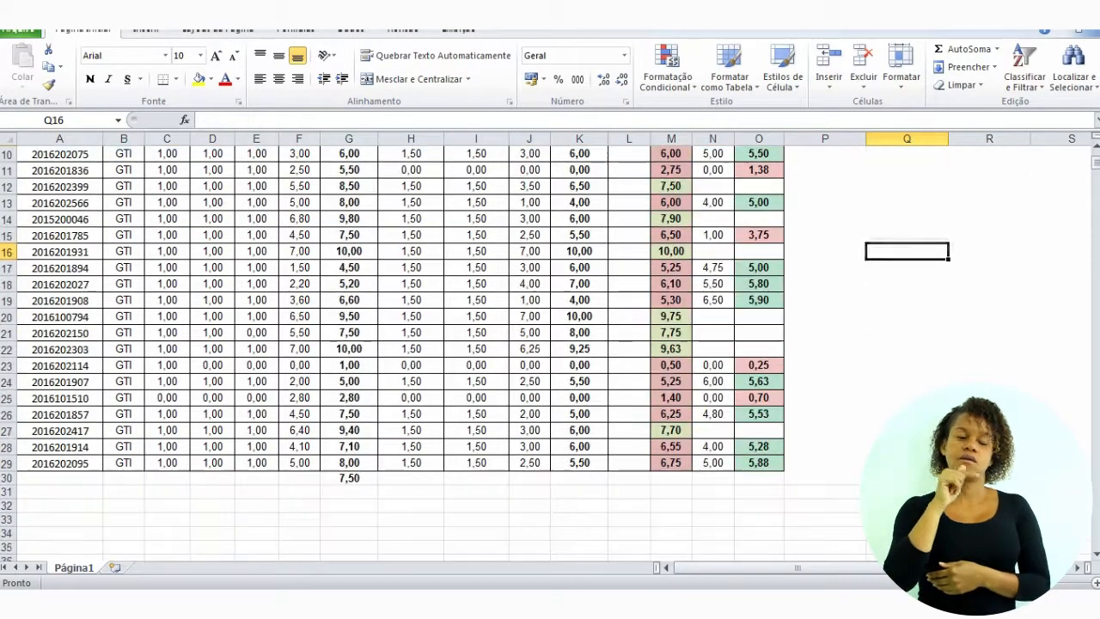
scroll(426, 352, up, 3)
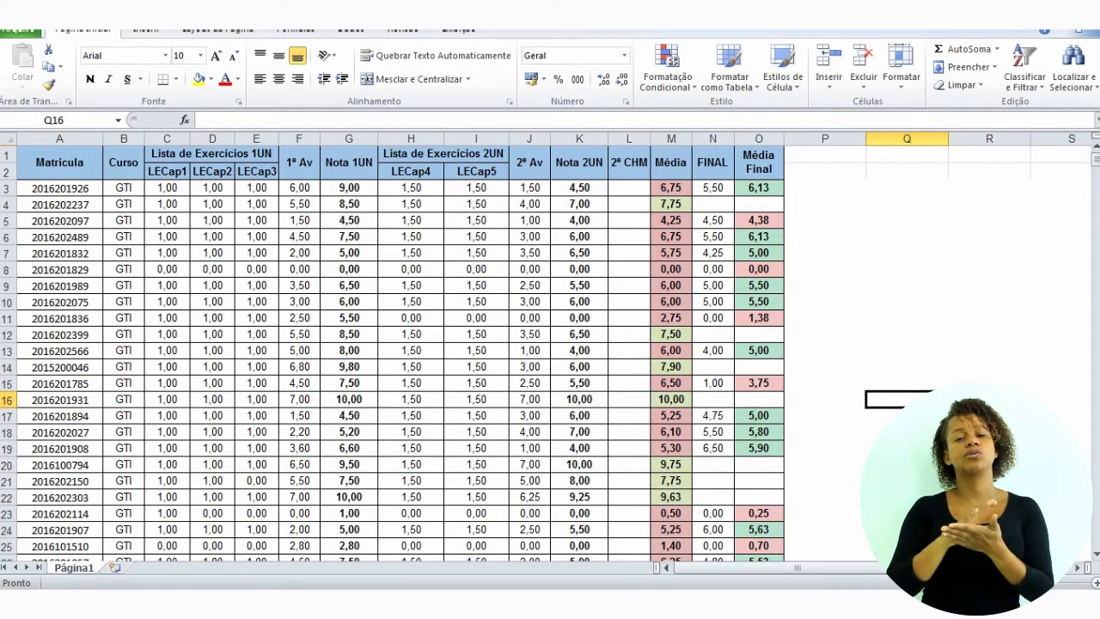
scroll(426, 352, down, 1)
scroll(426, 352, up, 1)
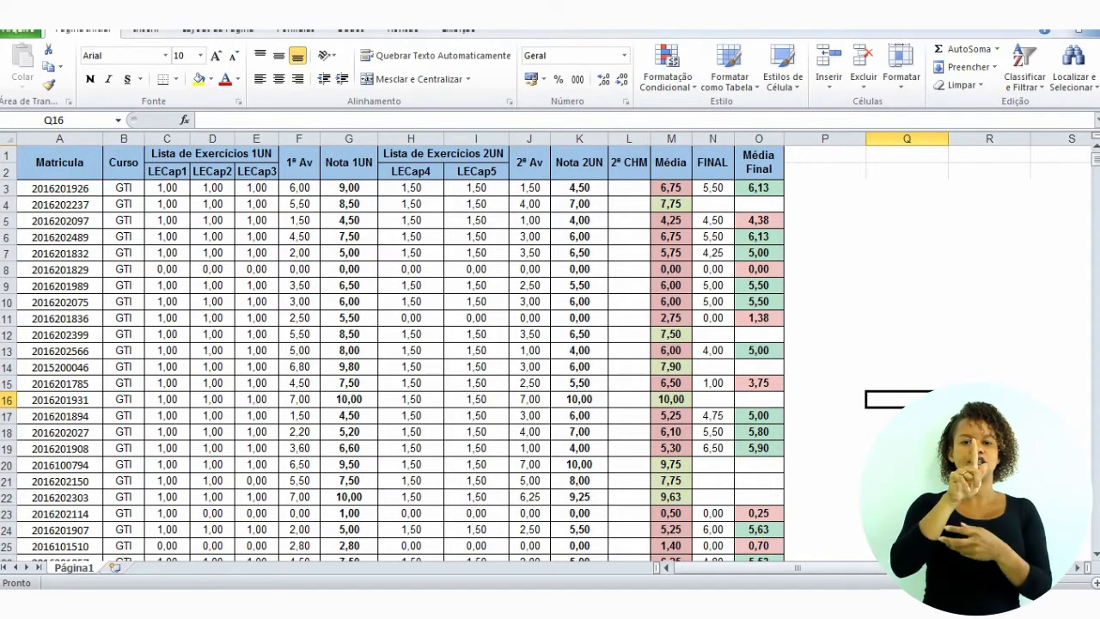
scroll(549, 352, down, 2)
scroll(550, 352, up, 2)
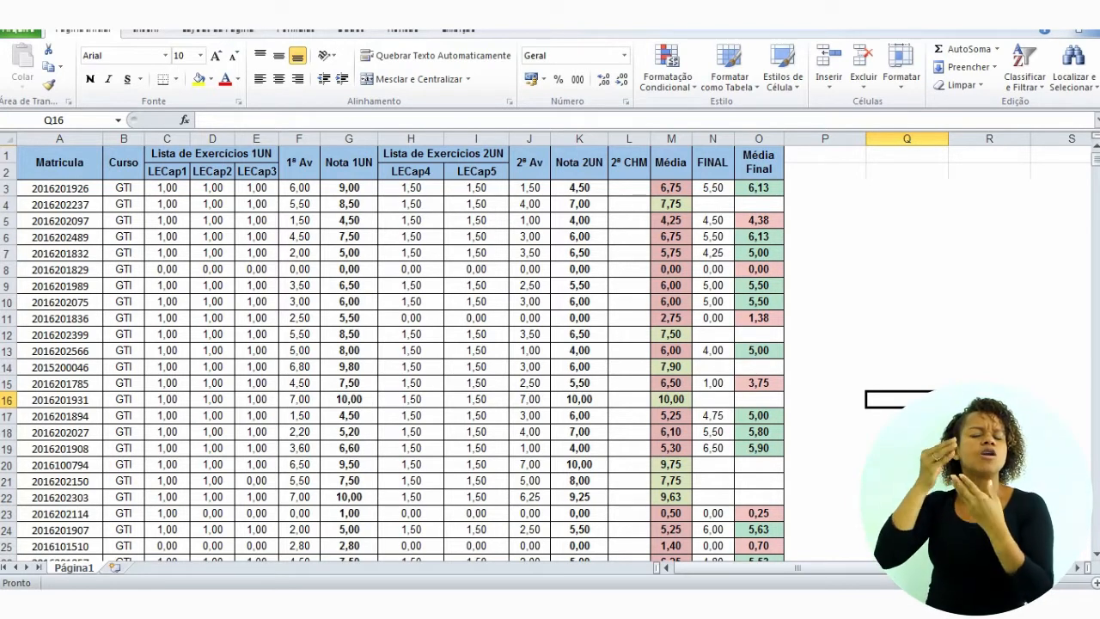
Insert a 2D clustered column chart (Colunas Agrupadas) from the Nota 2UN grades, range K3:K29
drag(578, 187, 578, 560)
scroll(578, 560, up, 2)
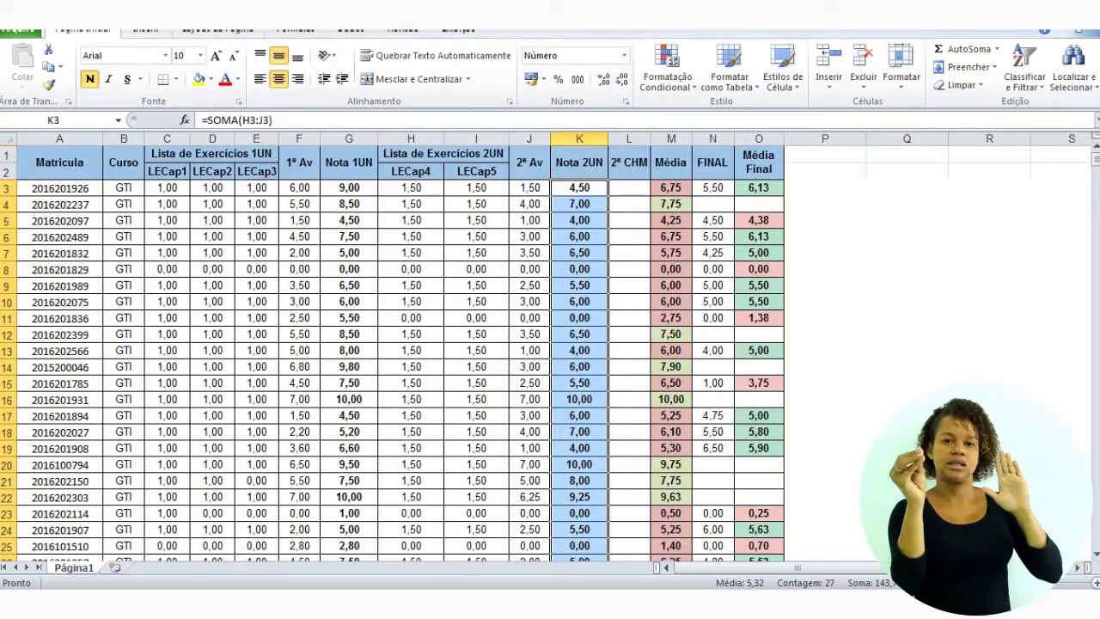
click(145, 29)
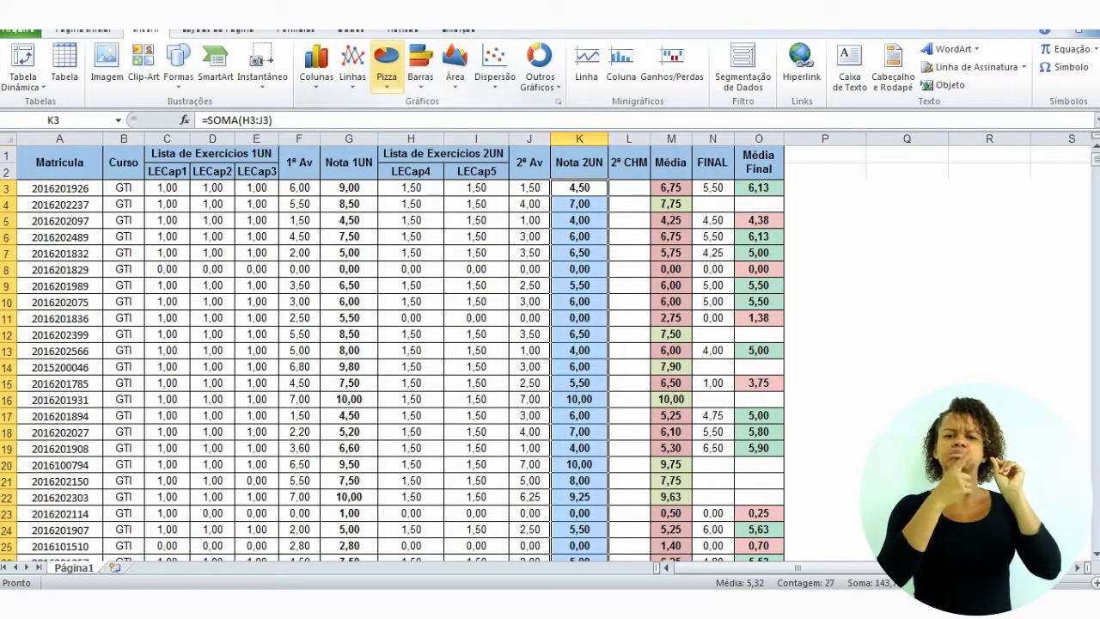
click(316, 64)
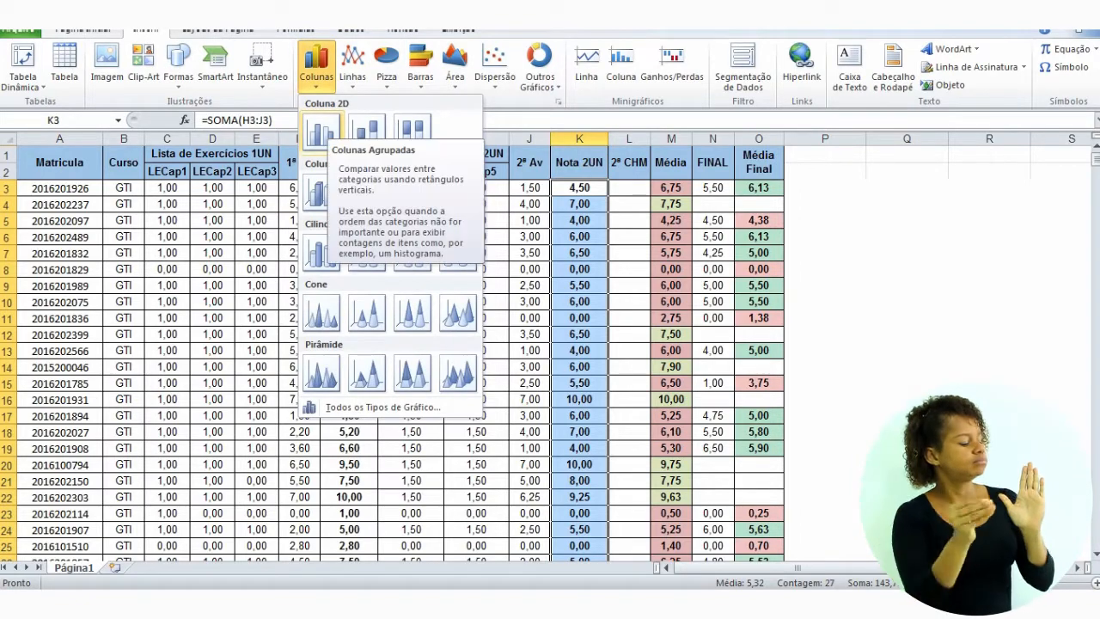
click(321, 130)
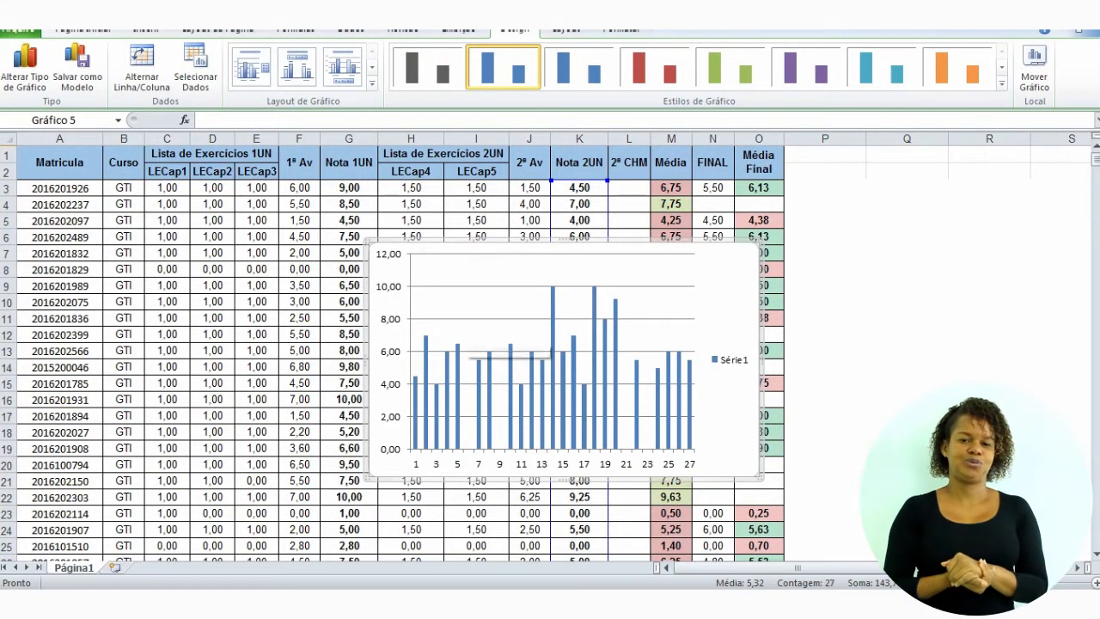
right_click(479, 378)
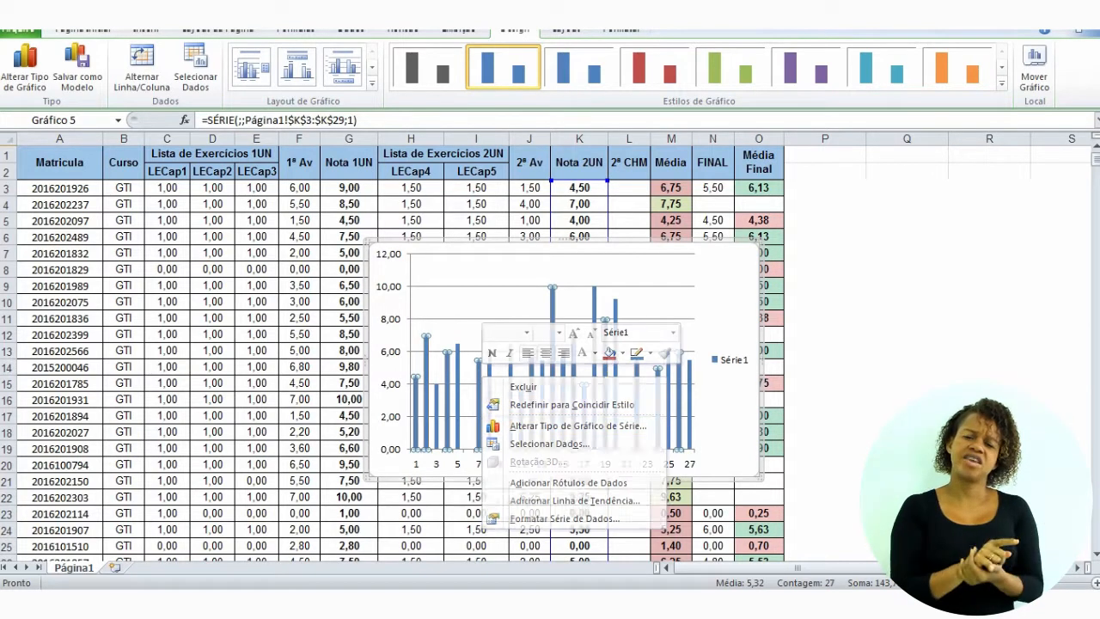
key(Escape)
click(670, 297)
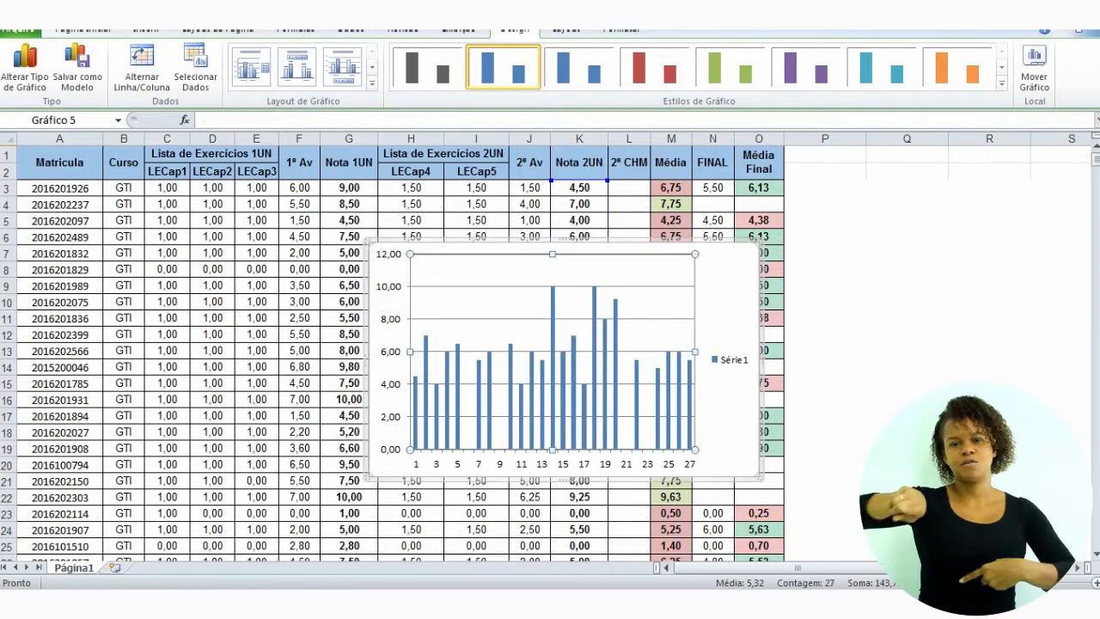
click(726, 301)
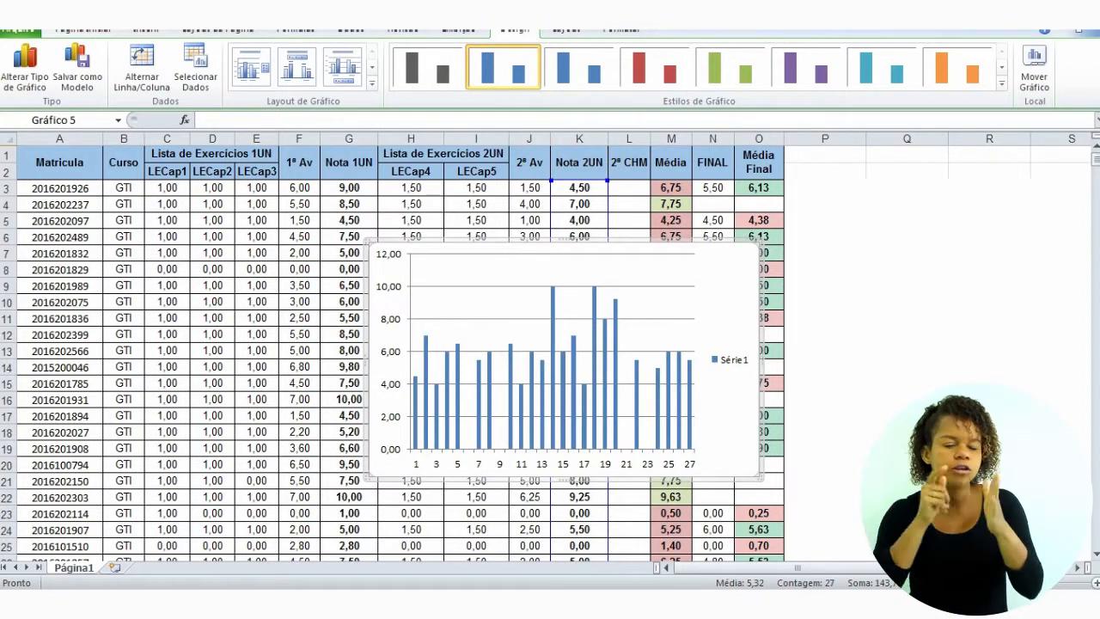